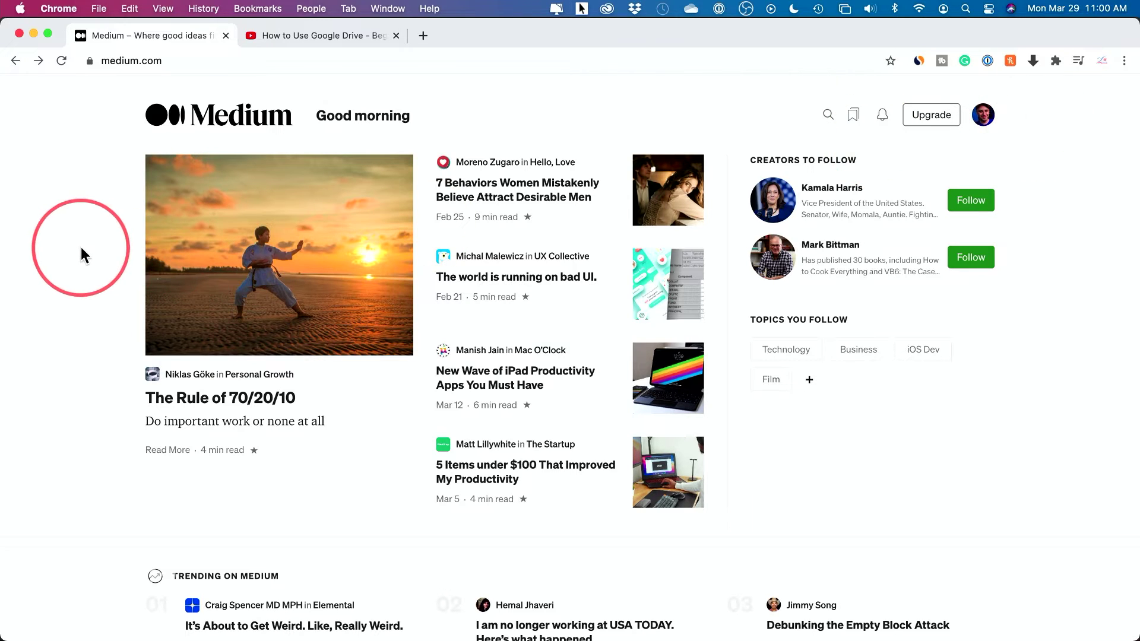
# - Scroll the home feed and open the Elemental publication from Who to follow
pyautogui.scroll(-3, 112, 257)
pyautogui.scroll(-3, 112, 251)
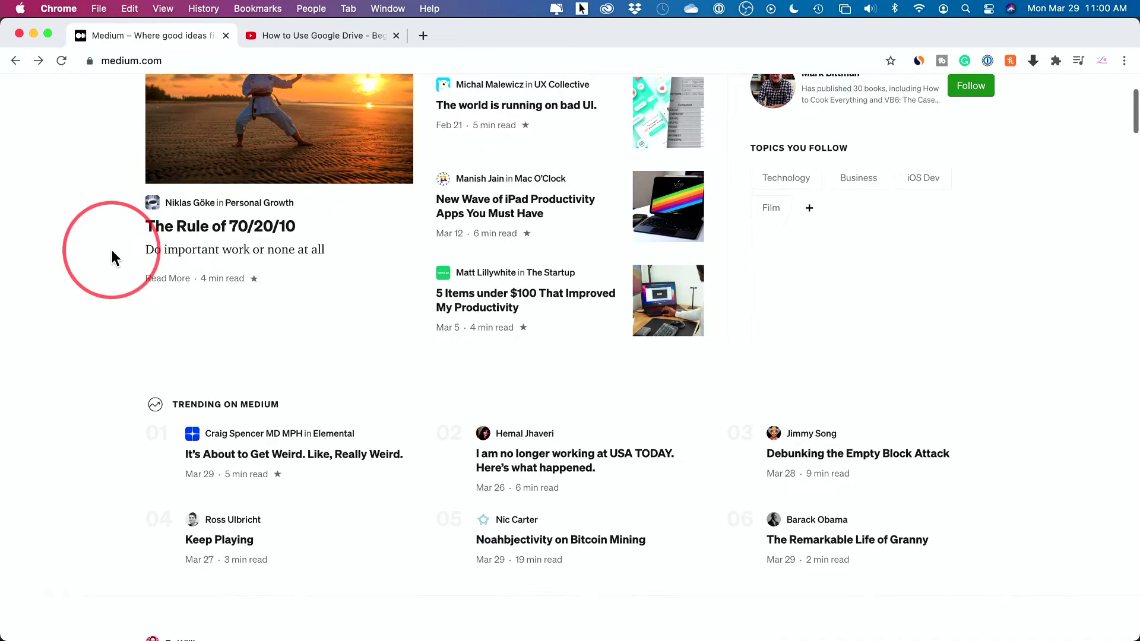
pyautogui.scroll(-10, 118, 416)
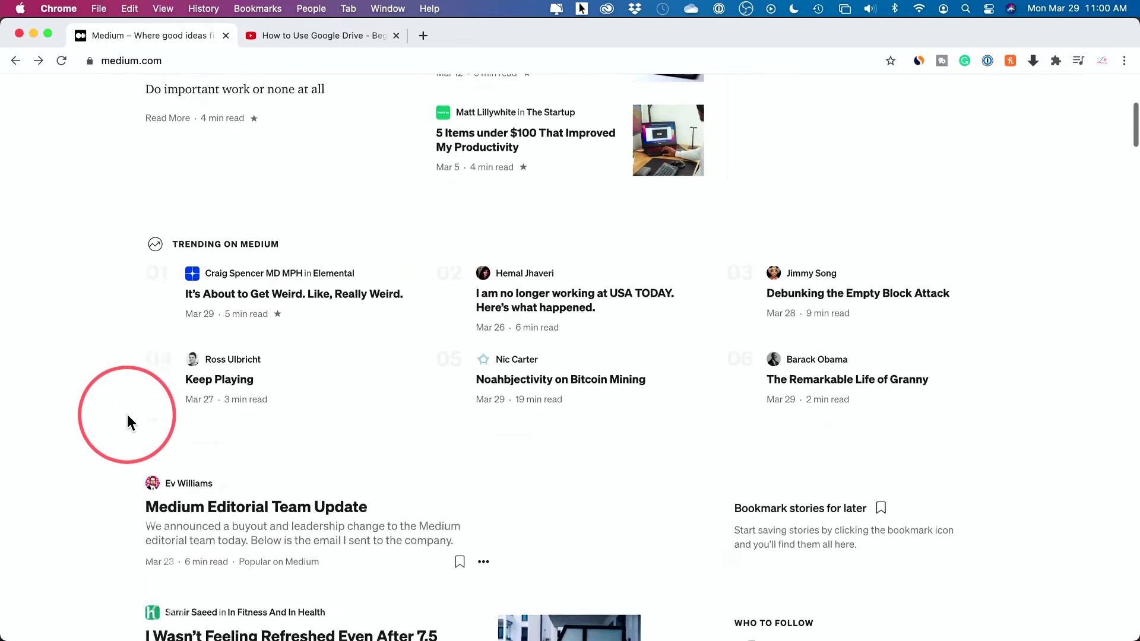
pyautogui.scroll(-10, 82, 388)
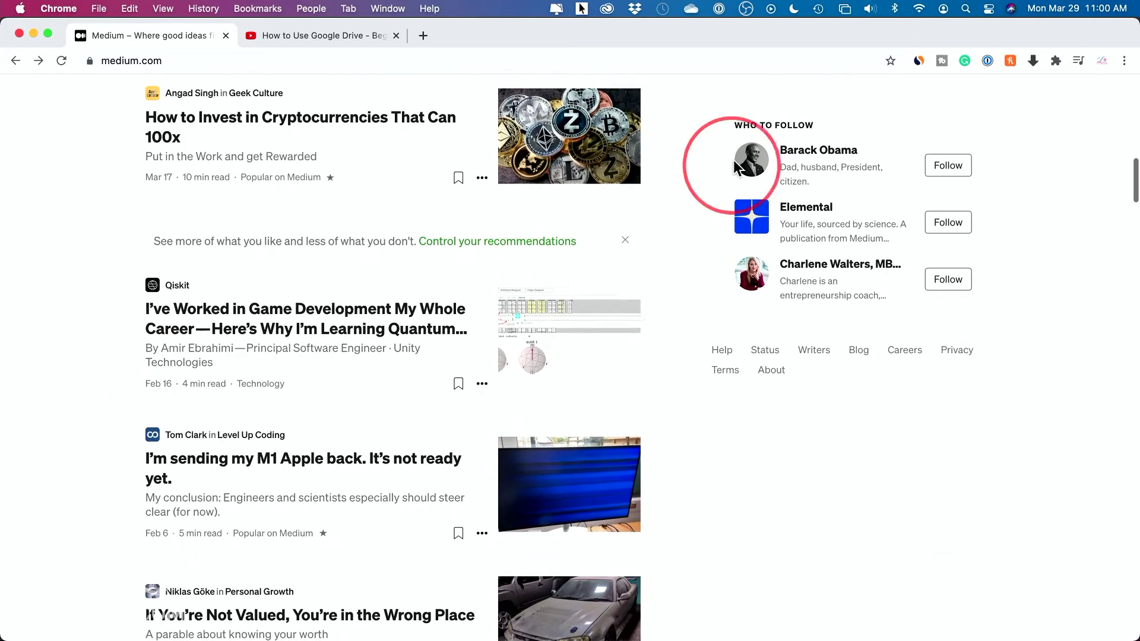
pyautogui.click(754, 223)
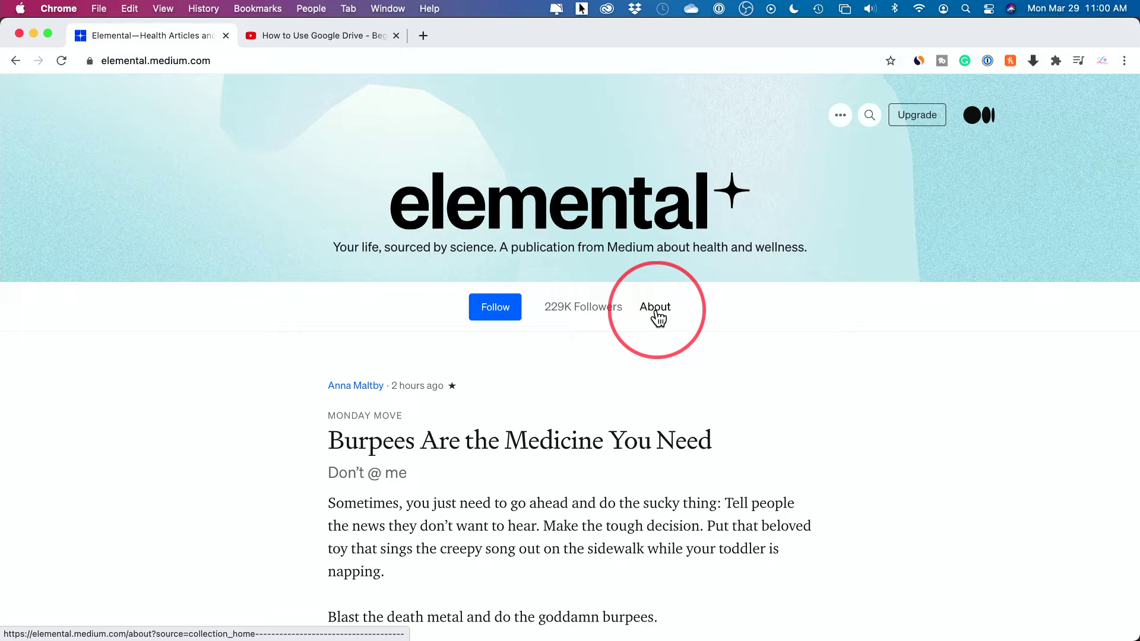
# - Browse Elemental's stories, including the daily exercise article, then return to the top
pyautogui.scroll(-20, 655, 315)
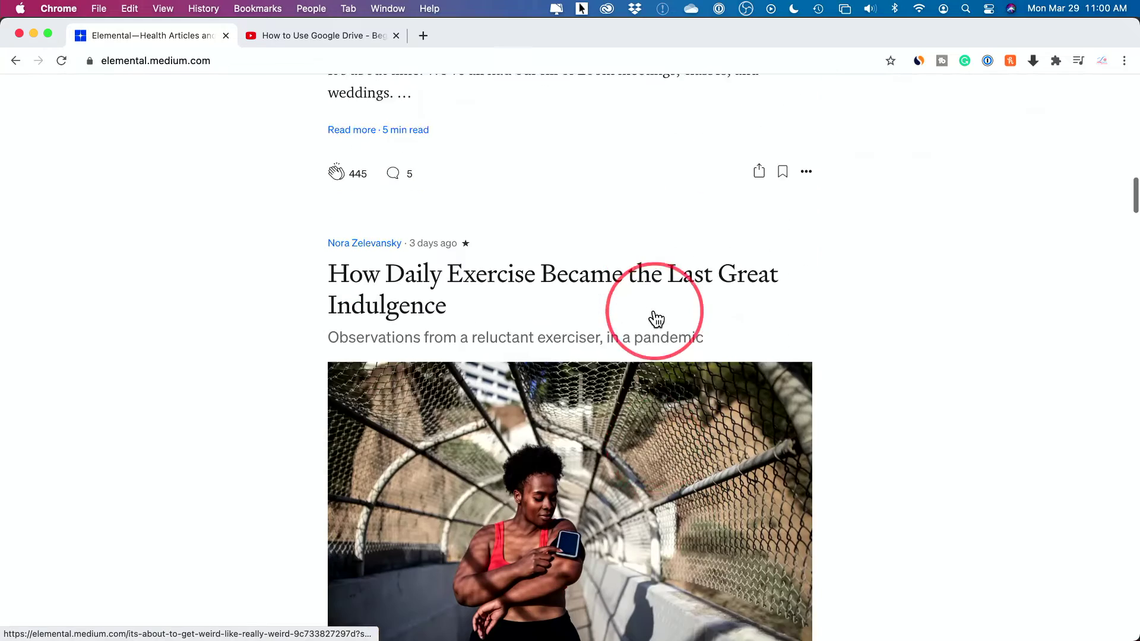
pyautogui.click(655, 315)
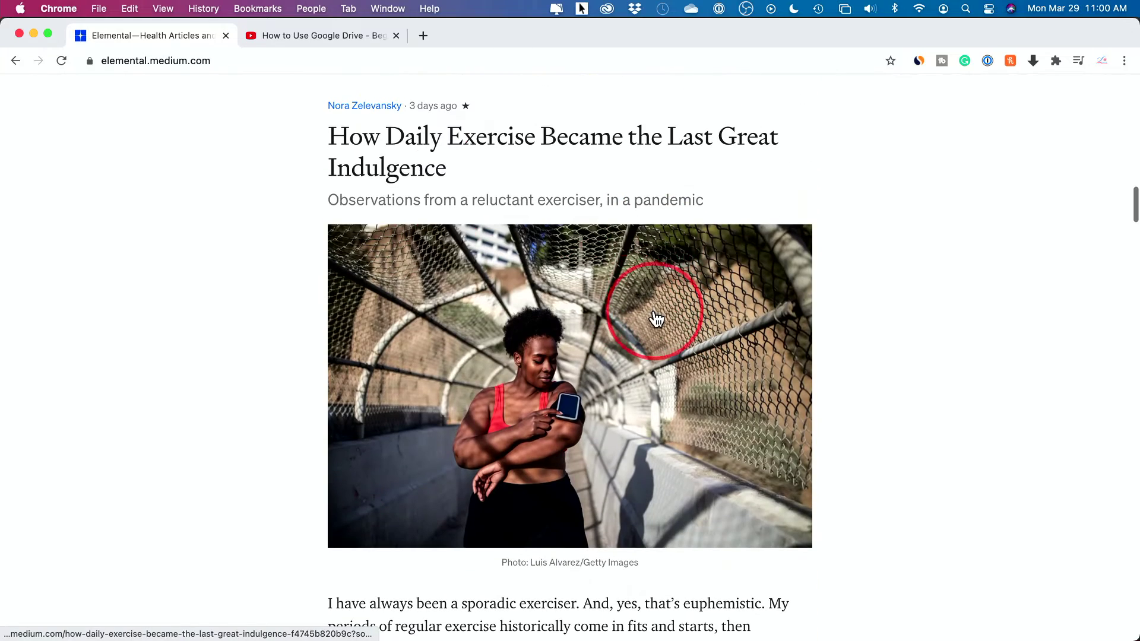
pyautogui.scroll(-10, 554, 256)
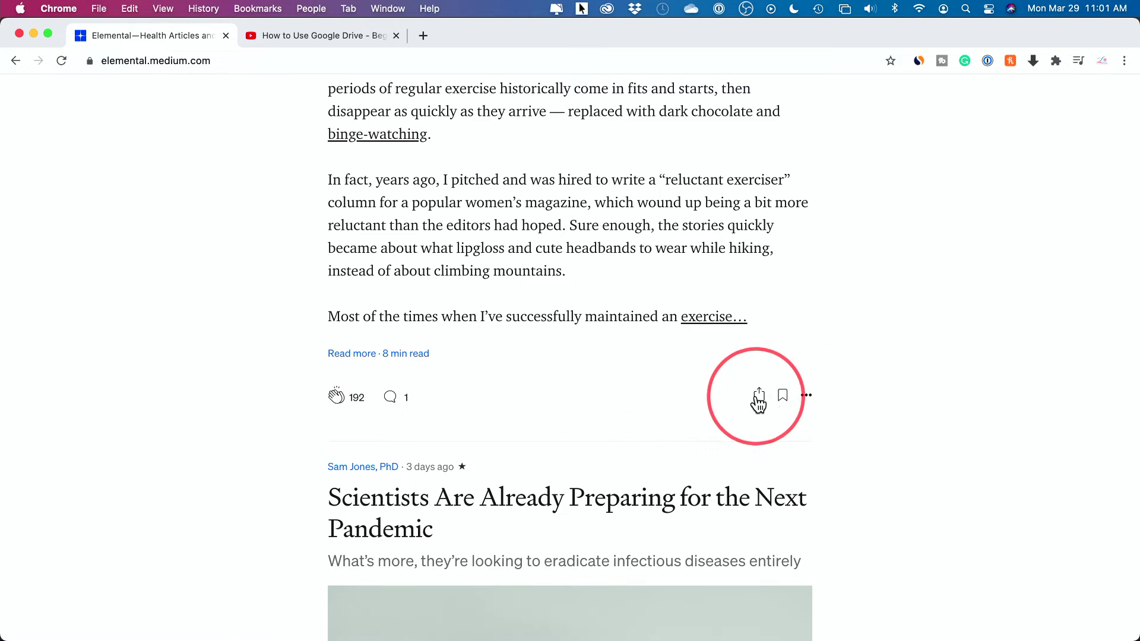
pyautogui.scroll(15, 689, 387)
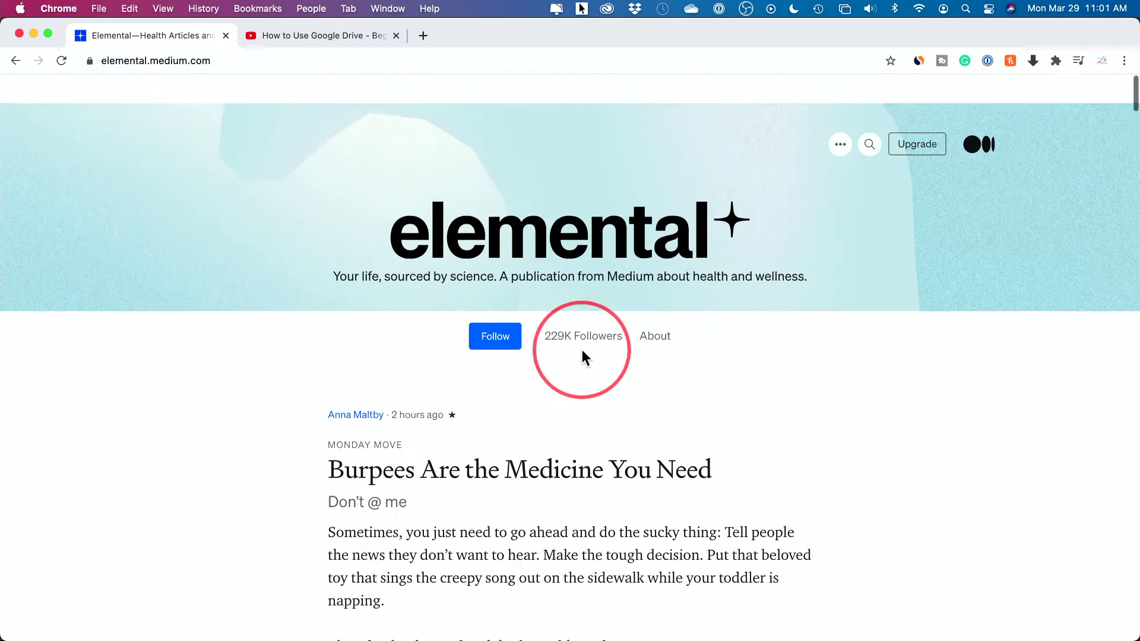
# - Check the $5/month and $50/year membership plans, then return to the home feed
pyautogui.click(15, 62)
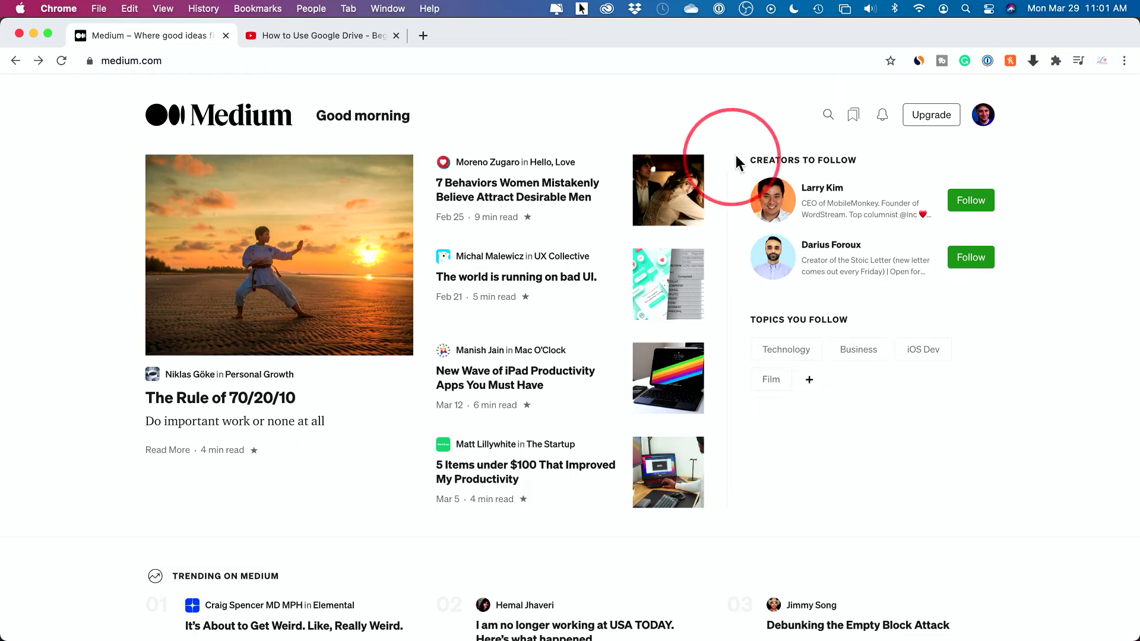
pyautogui.click(929, 114)
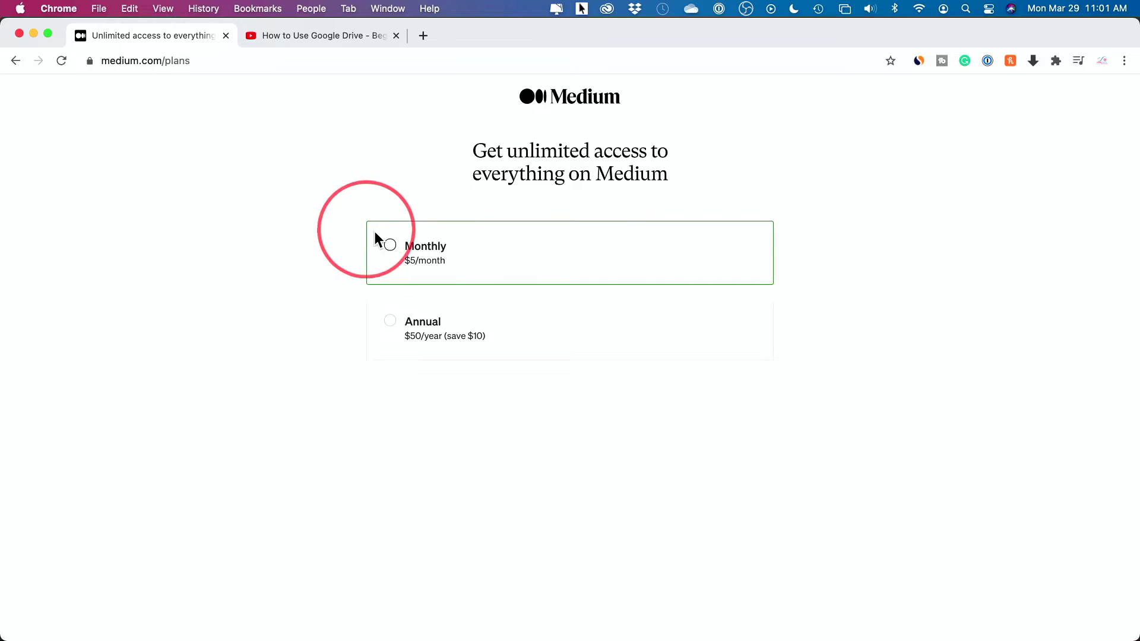
pyautogui.click(16, 61)
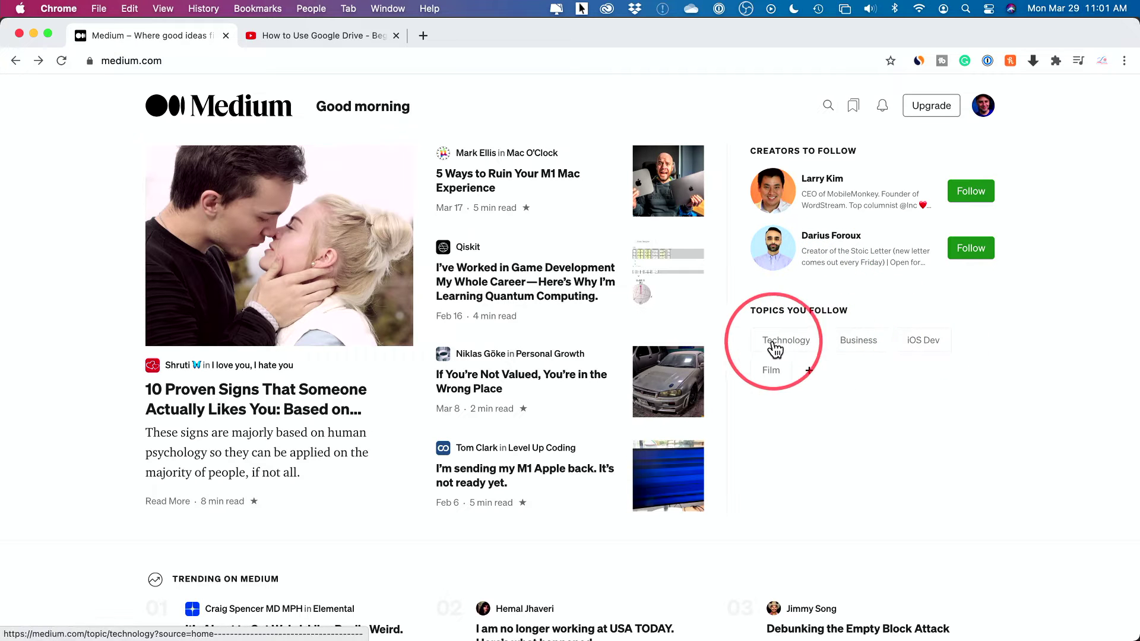
# - Follow the Books topic on Customize your interests and return to the home feed
pyautogui.click(811, 378)
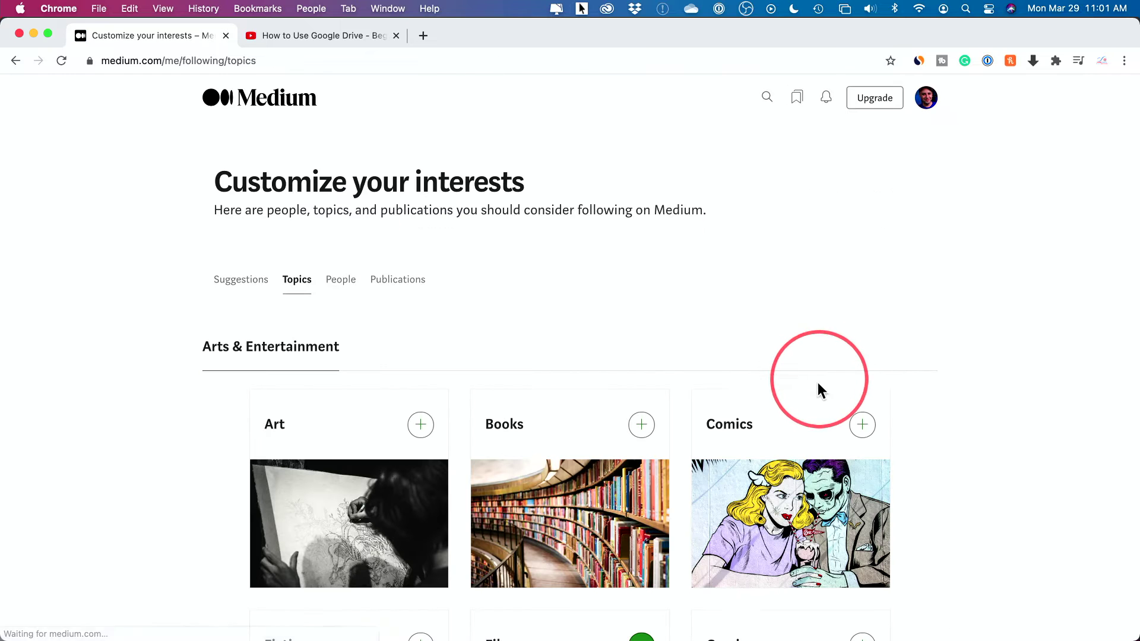
pyautogui.scroll(-3, 517, 344)
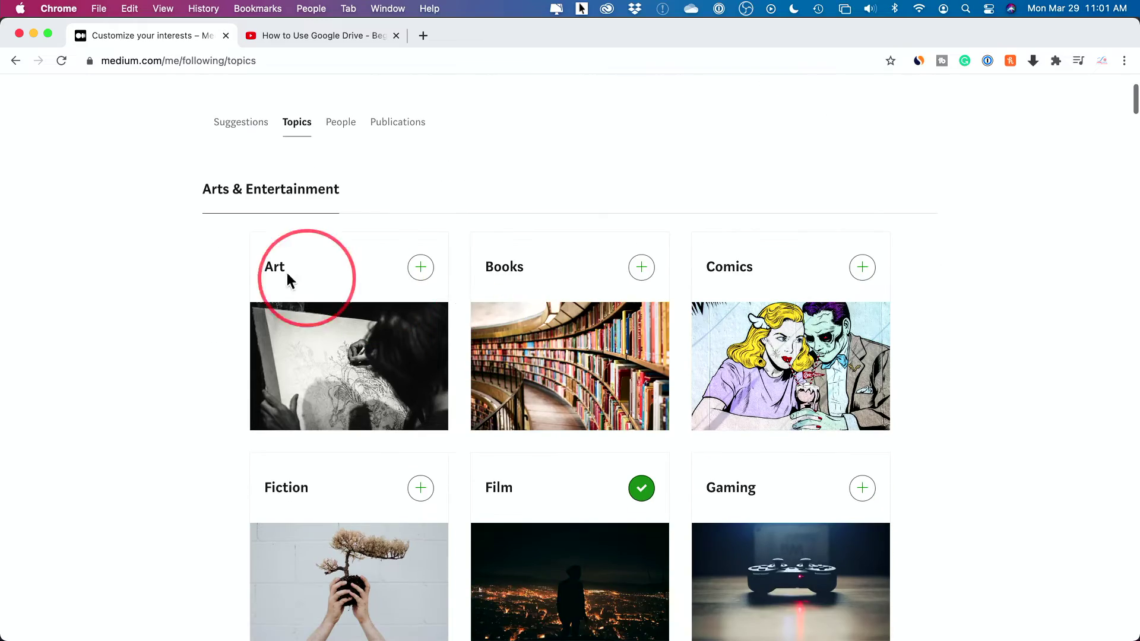
pyautogui.scroll(-15, 330, 394)
pyautogui.scroll(-20, 334, 394)
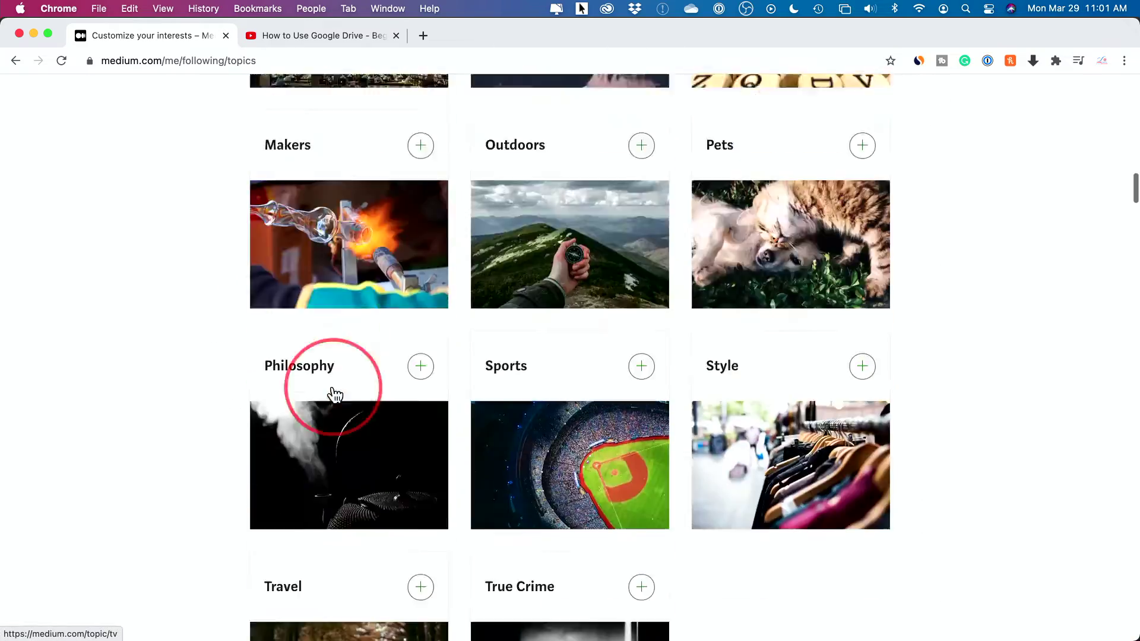
pyautogui.scroll(20, 336, 395)
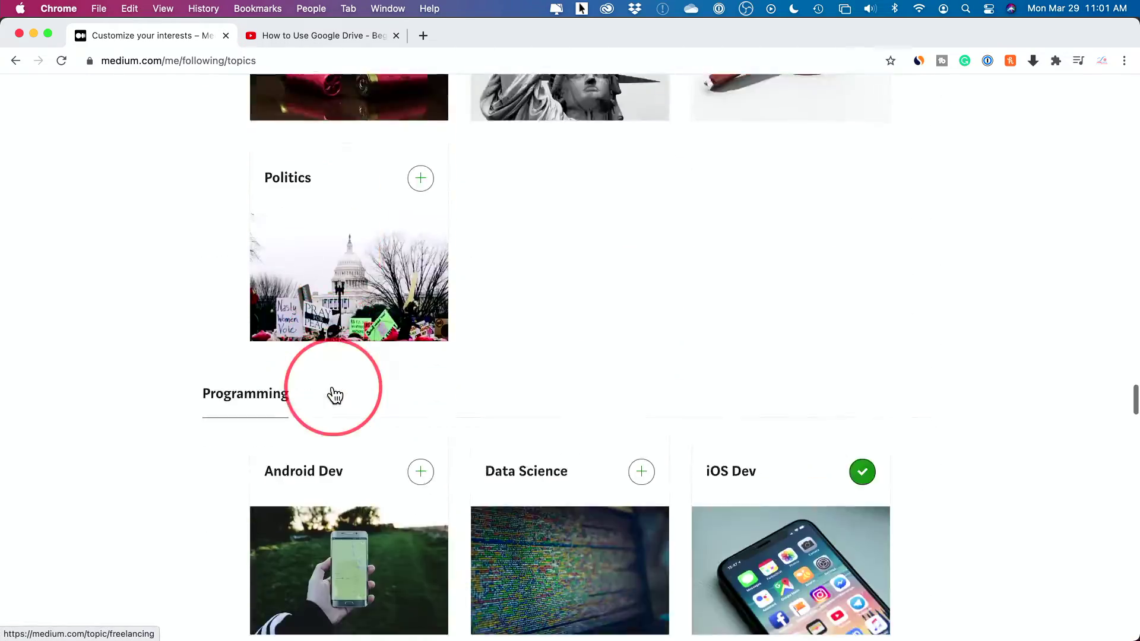
pyautogui.scroll(-3, 335, 387)
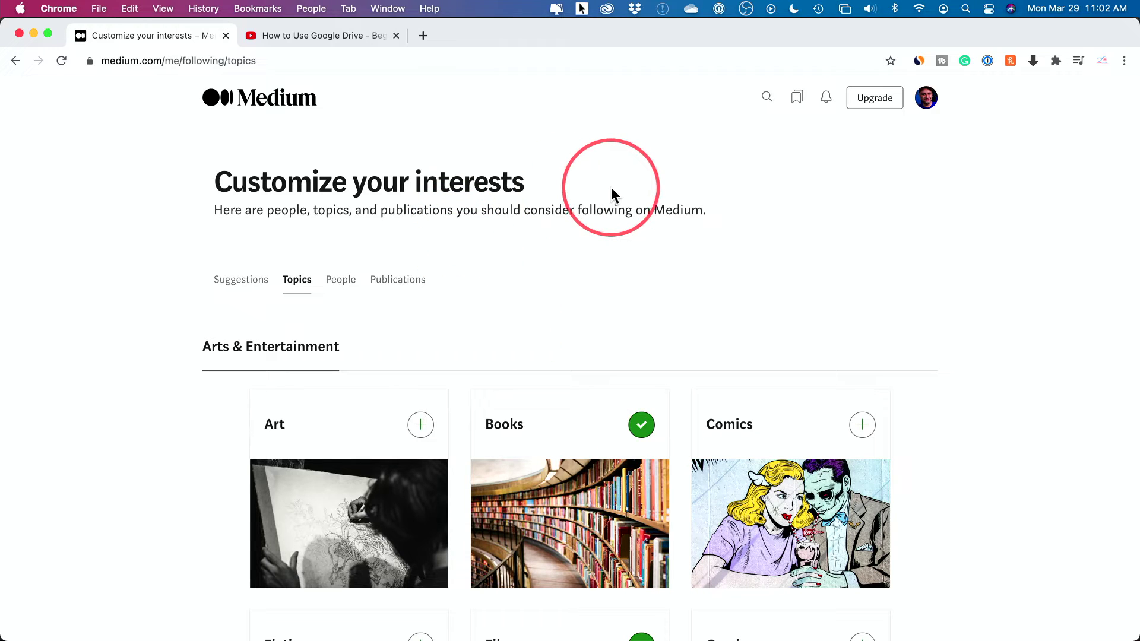
pyautogui.click(268, 107)
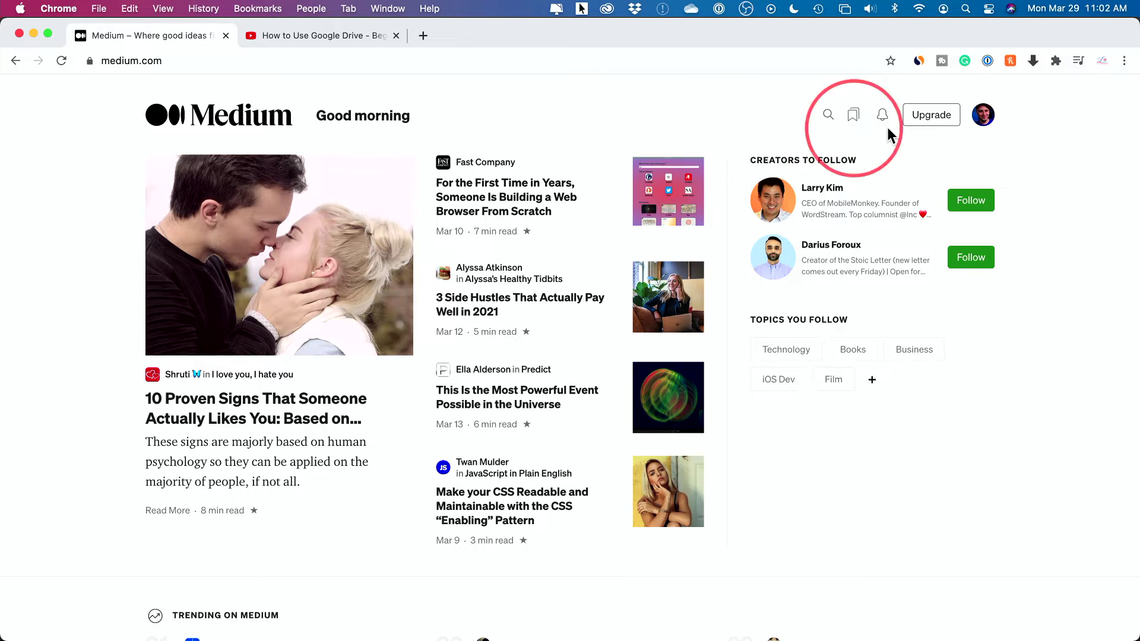
# - Start a new story from the account menu and type the title and body text
pyautogui.click(985, 119)
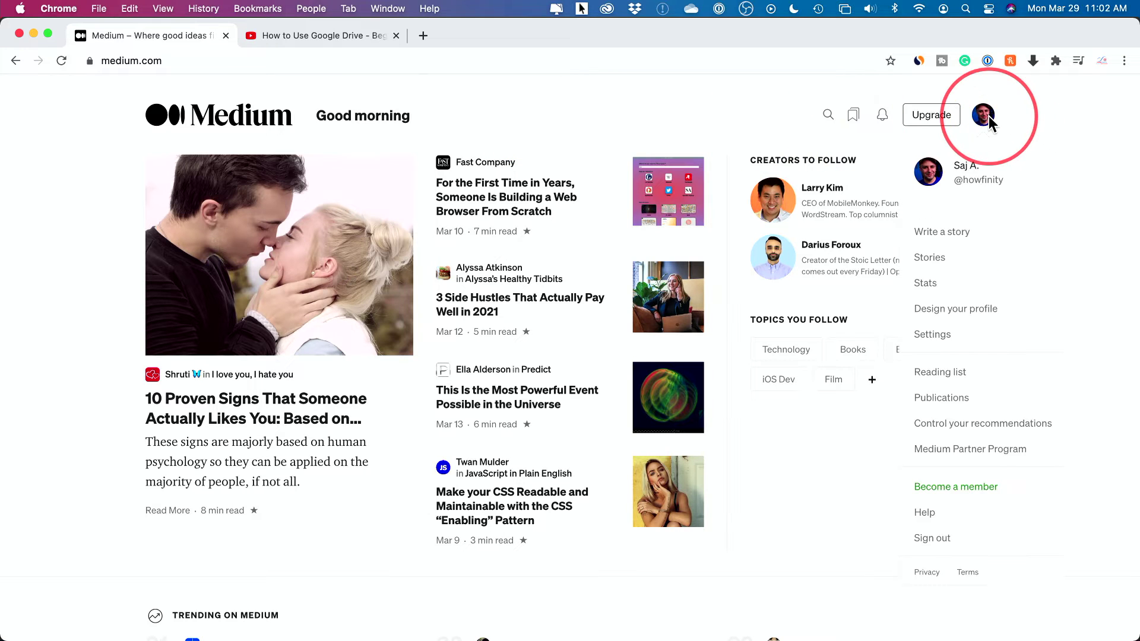
pyautogui.click(935, 240)
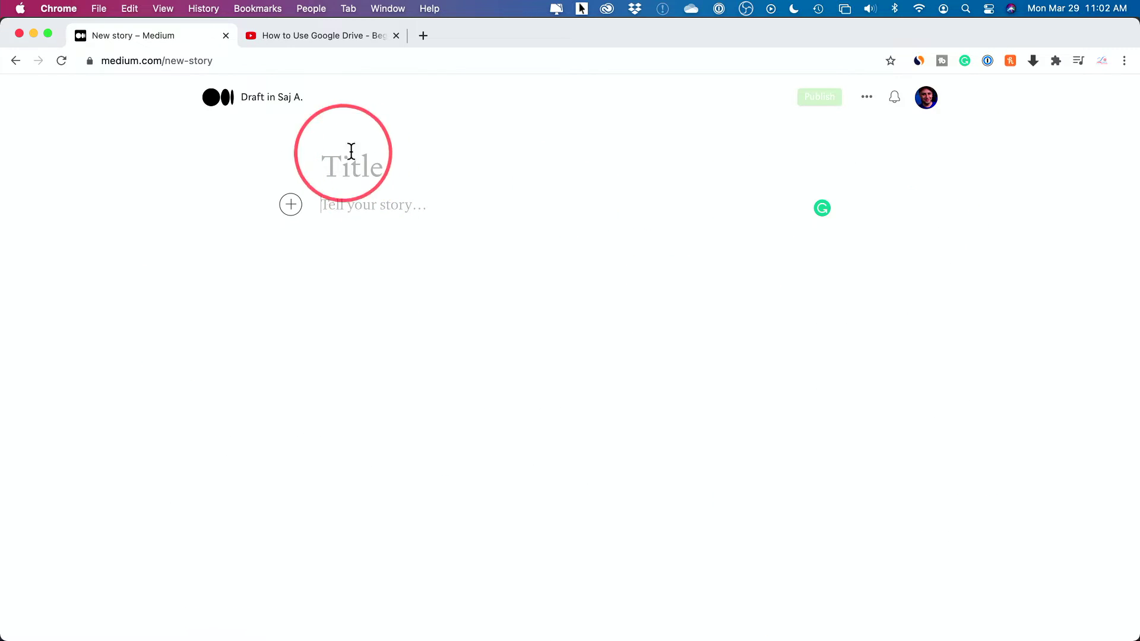
pyautogui.click(342, 166)
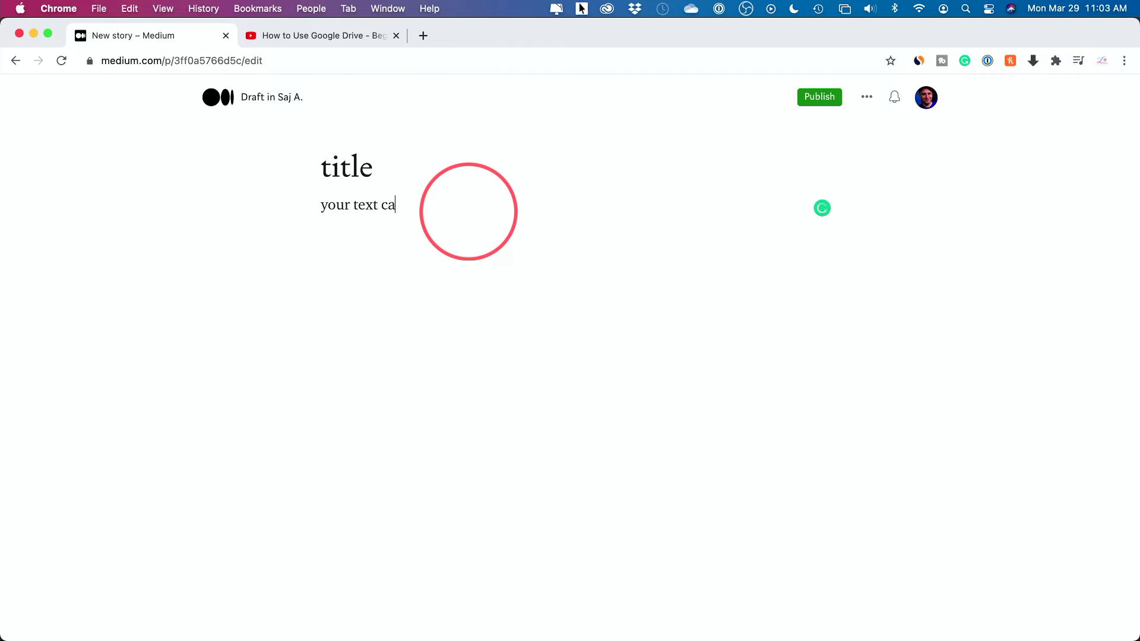
pyautogui.write('a')
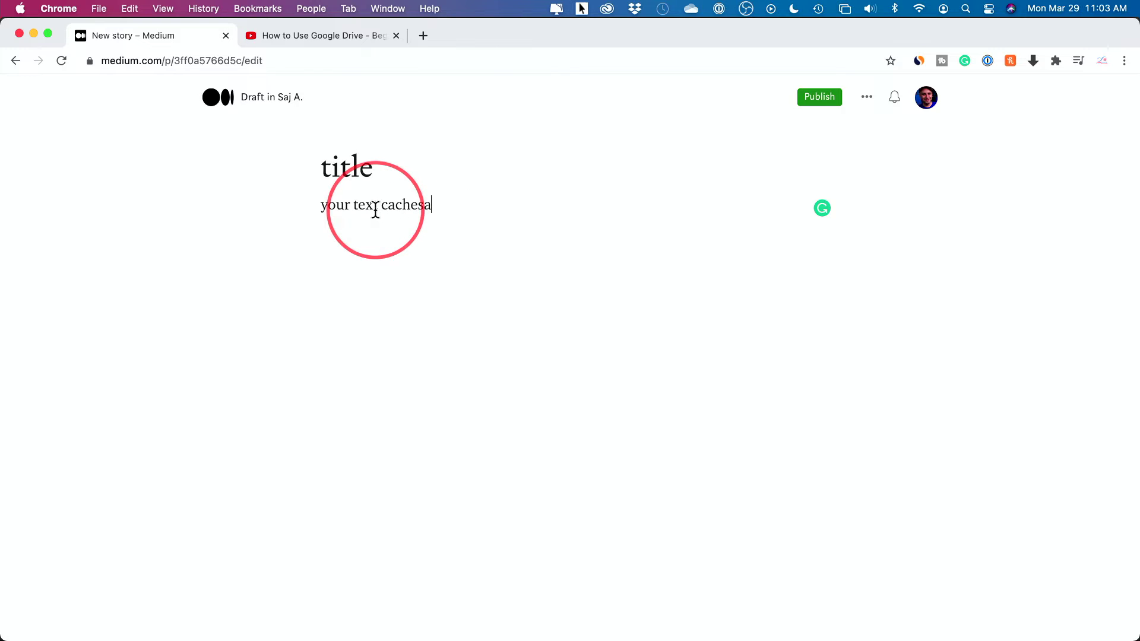
pyautogui.write('a issues')
# - Accept Grammarly's 'caches' correction and place the caret at the line's end
pyautogui.moveTo(417, 204)
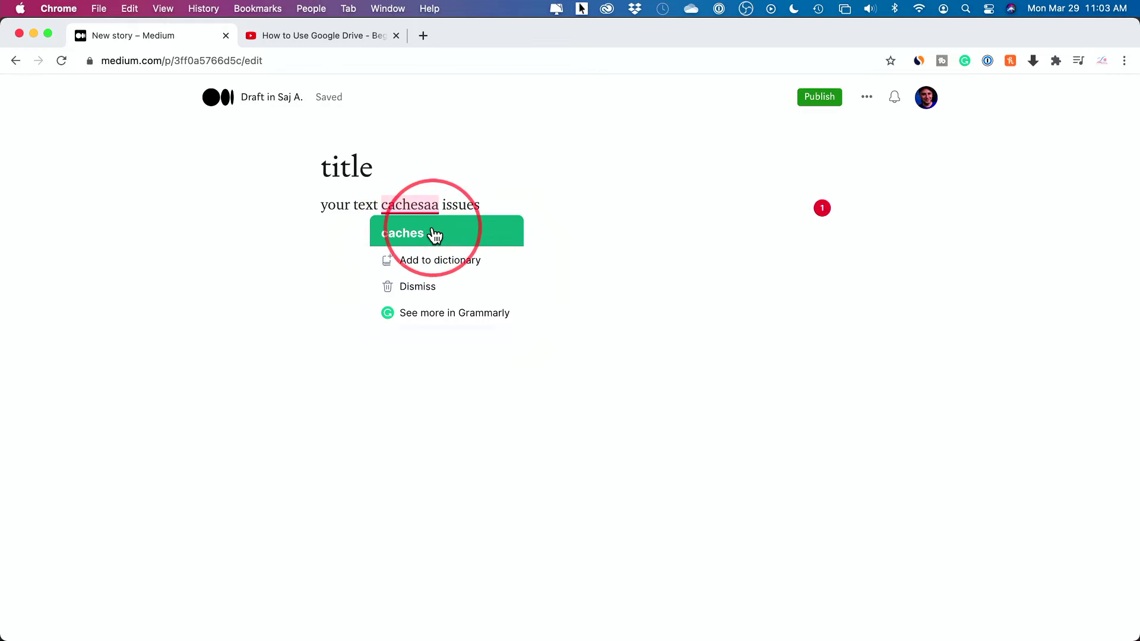
pyautogui.click(418, 234)
pyautogui.click(475, 207)
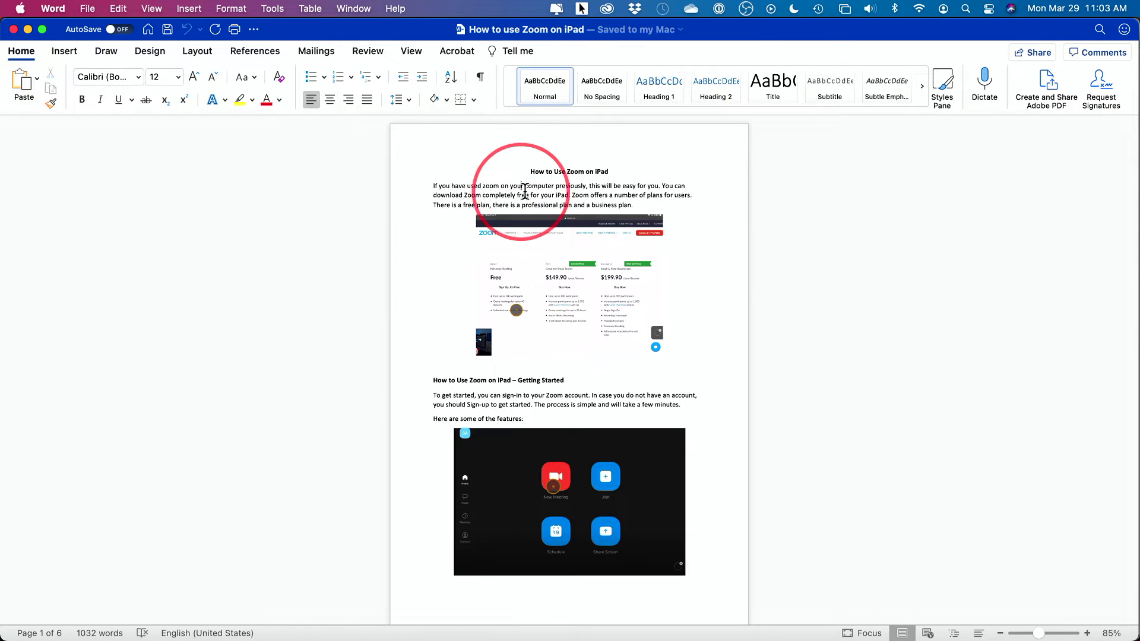
# - Select and copy the entire How to Use Zoom on iPad document in Word
pyautogui.click(526, 191)
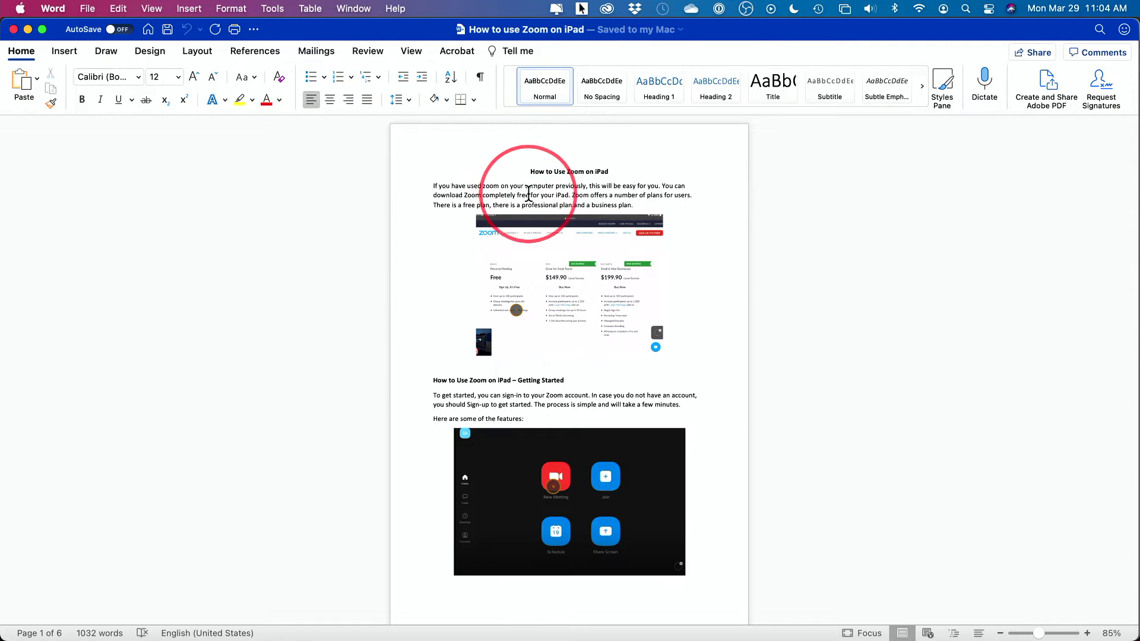
pyautogui.click(118, 9)
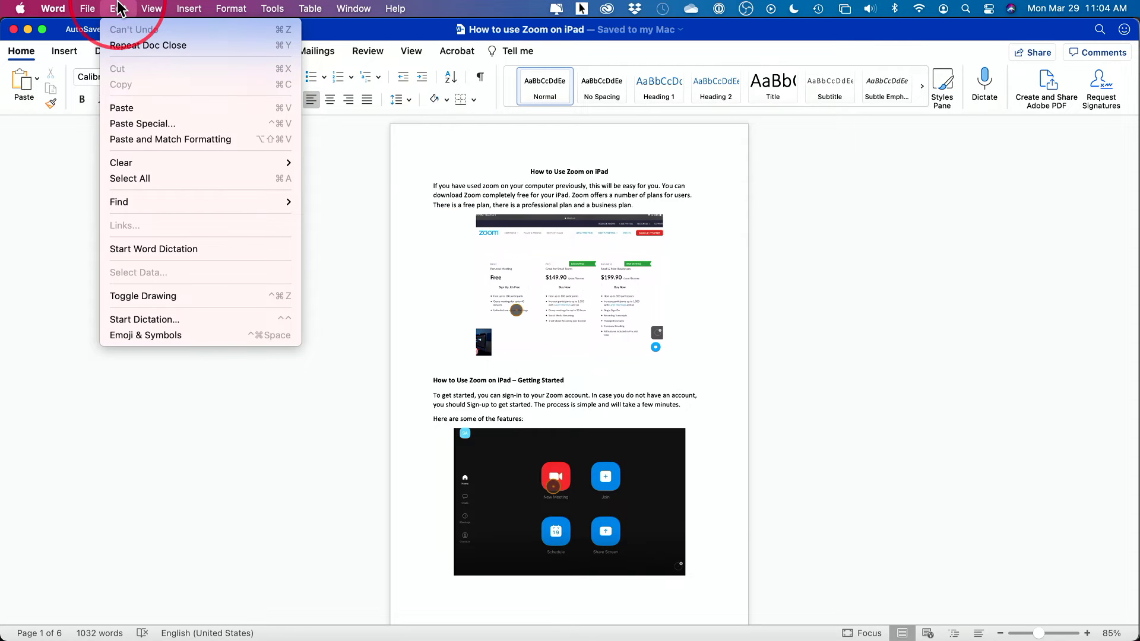
pyautogui.click(148, 179)
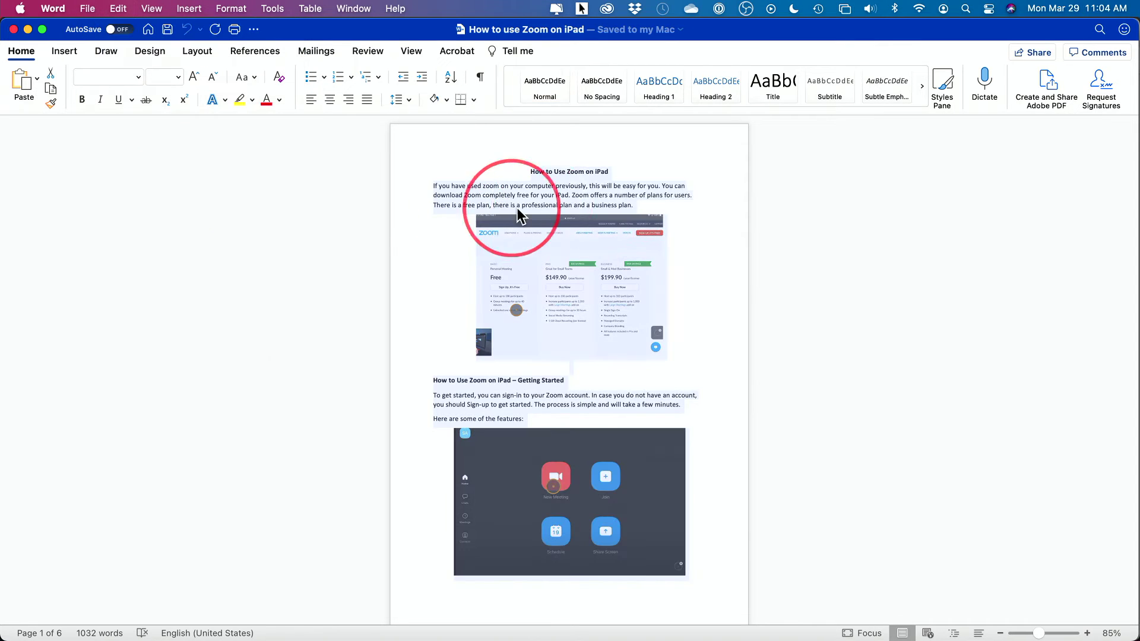
pyautogui.rightClick(524, 205)
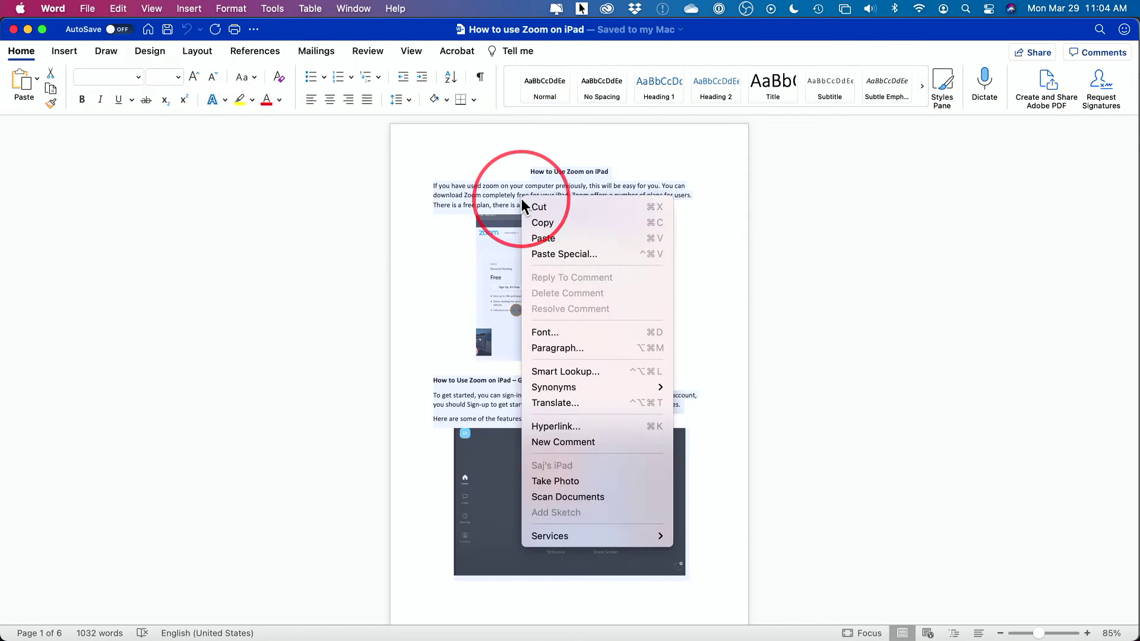
pyautogui.click(543, 226)
# - Return to the Medium draft in Chrome and select its body text line
pyautogui.press('super+Tab')
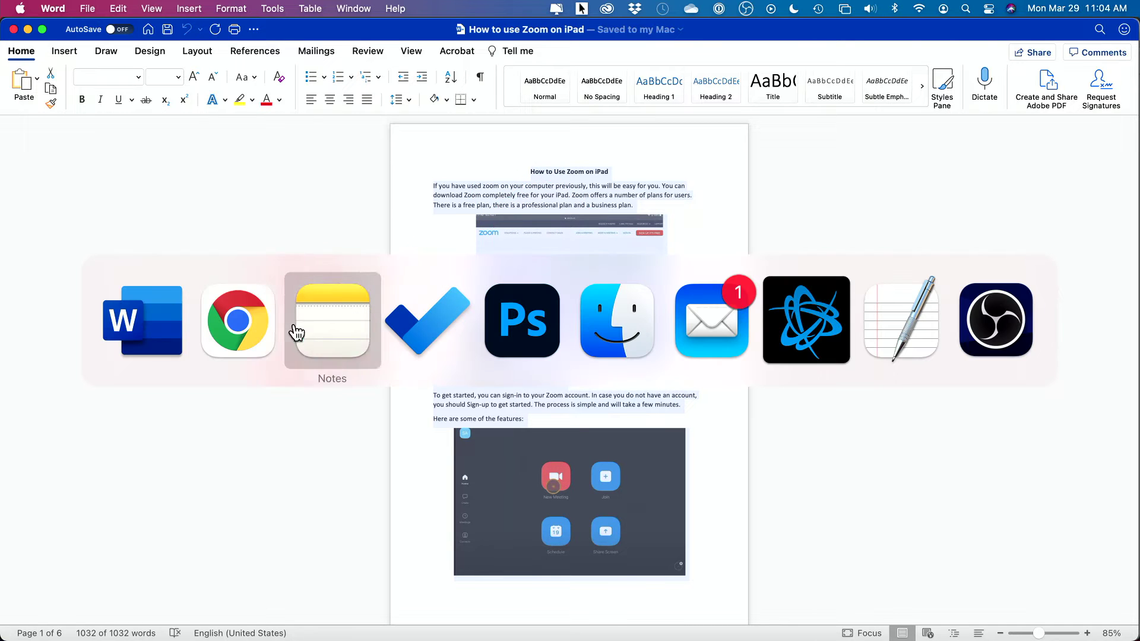
pyautogui.click(252, 335)
pyautogui.moveTo(491, 294); pyautogui.dragTo(292, 205)
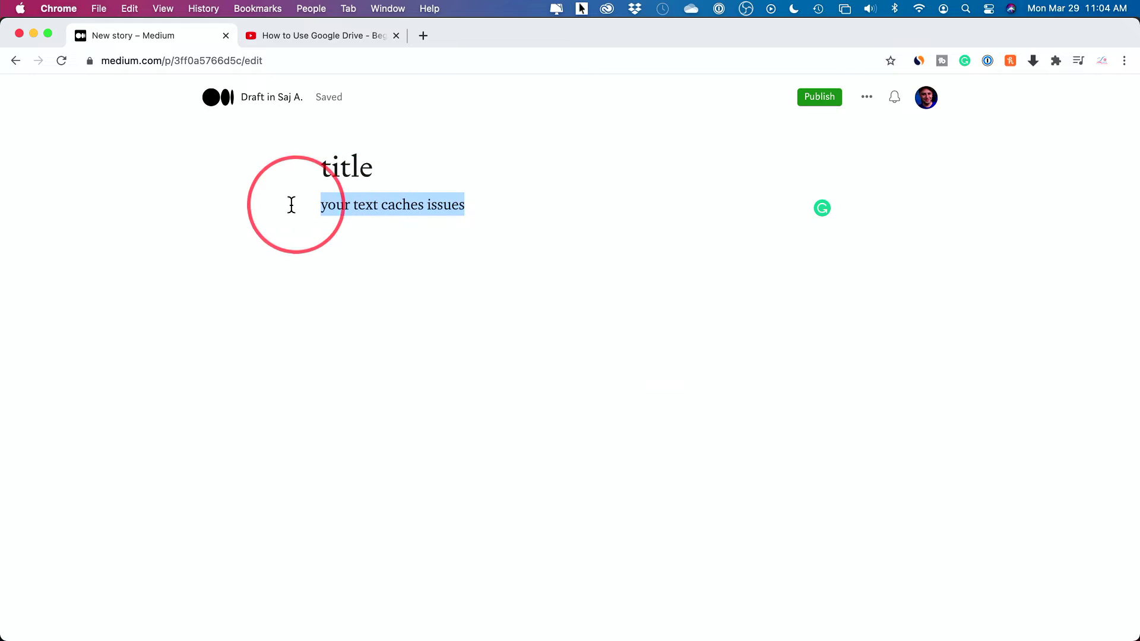
# - Replace the draft body with the Word article, pasted without formatting
pyautogui.press('BackSpace')
pyautogui.rightClick(498, 209)
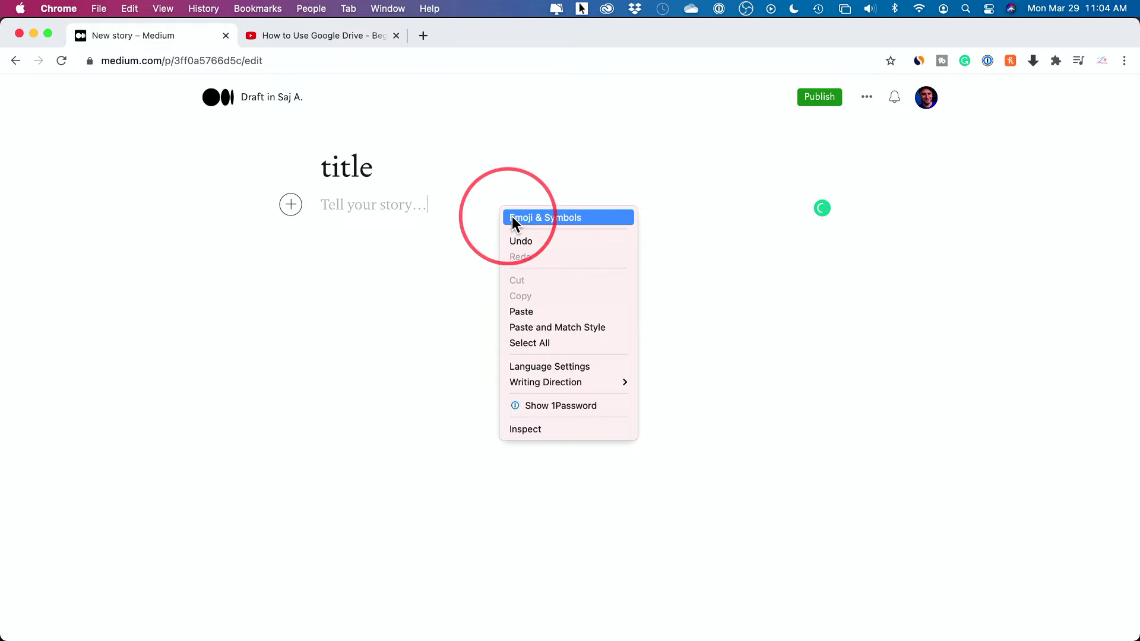
pyautogui.click(530, 327)
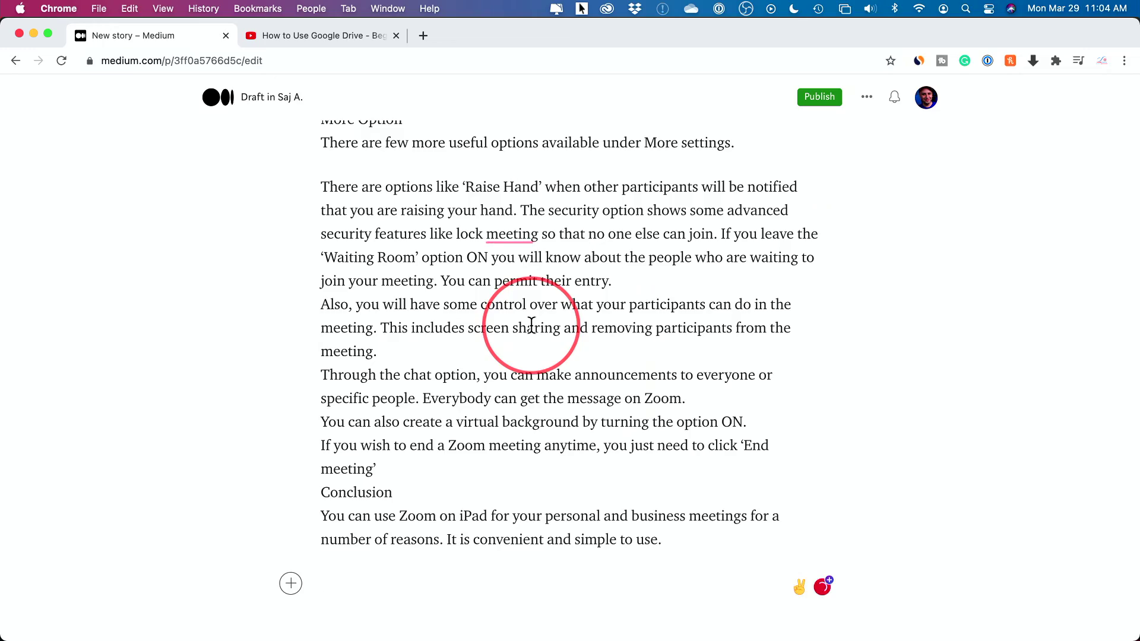
pyautogui.scroll(20, 532, 324)
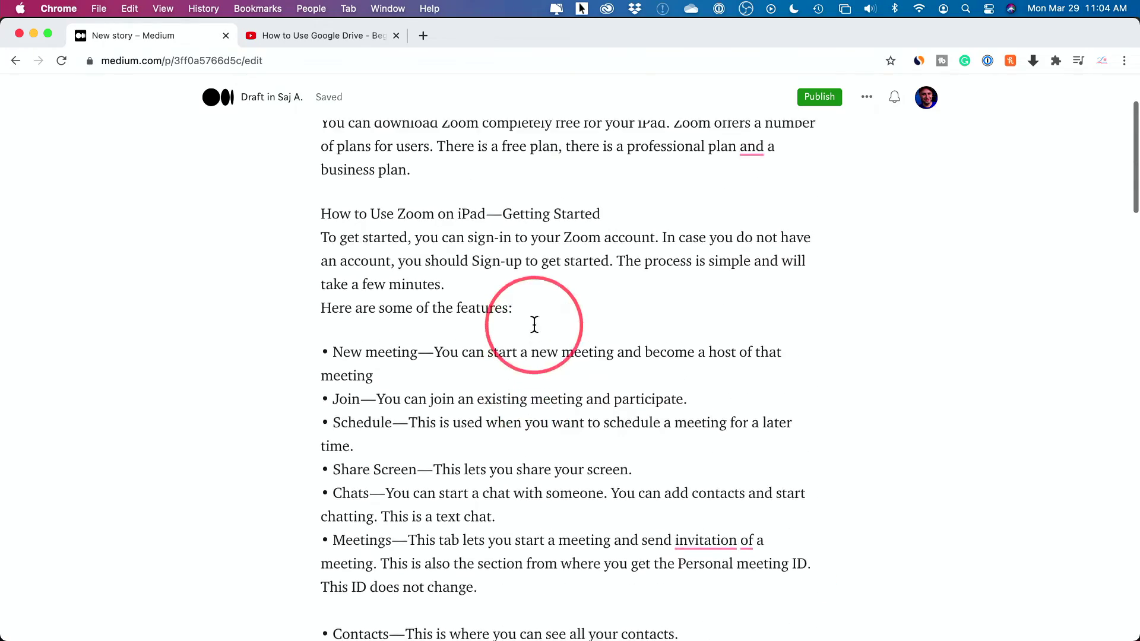
pyautogui.scroll(3, 534, 324)
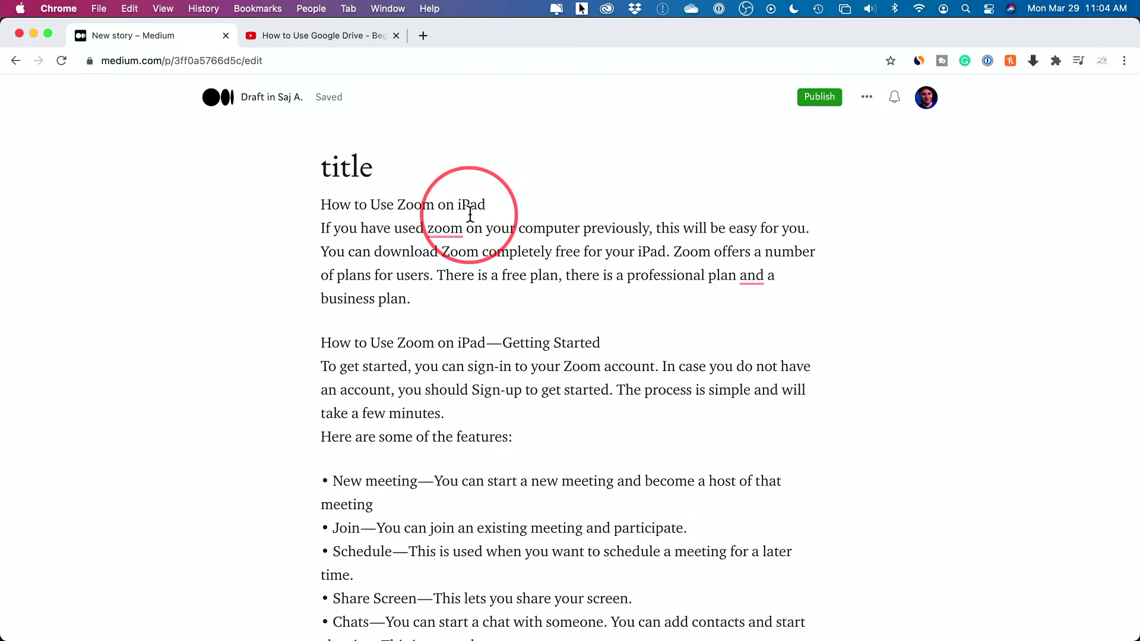
# - Replace the placeholder title with 'How to Use Zoom on iPad' copied from Word
pyautogui.press('super+Tab')
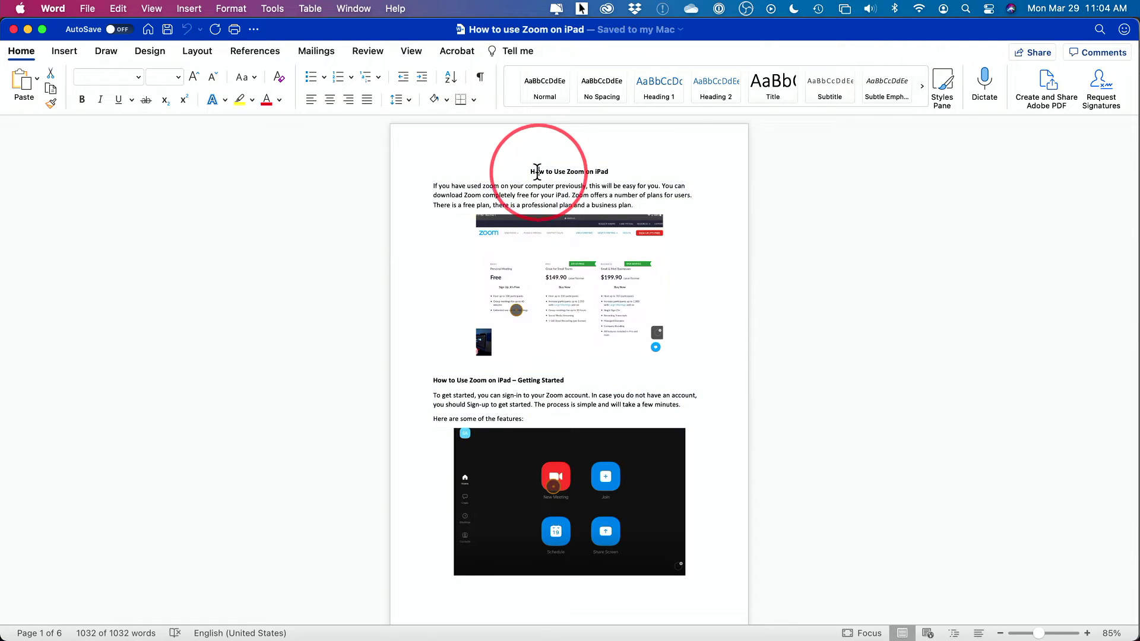
pyautogui.click(649, 168)
pyautogui.press('super+Tab')
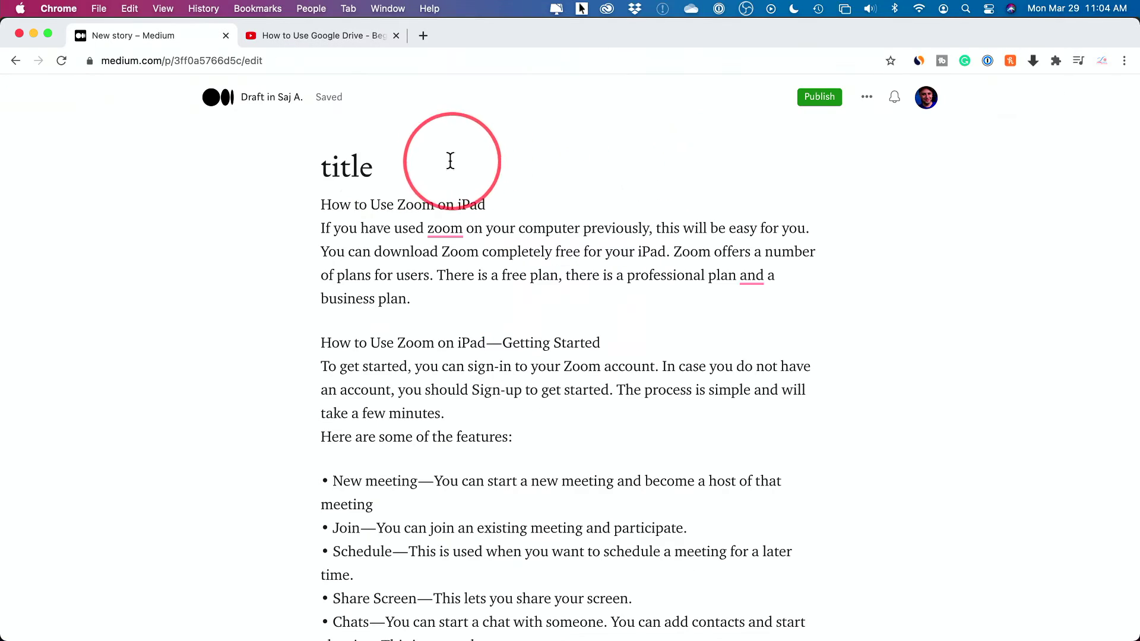
pyautogui.doubleClick(380, 166)
pyautogui.write('How to Use Zoom on iPad')
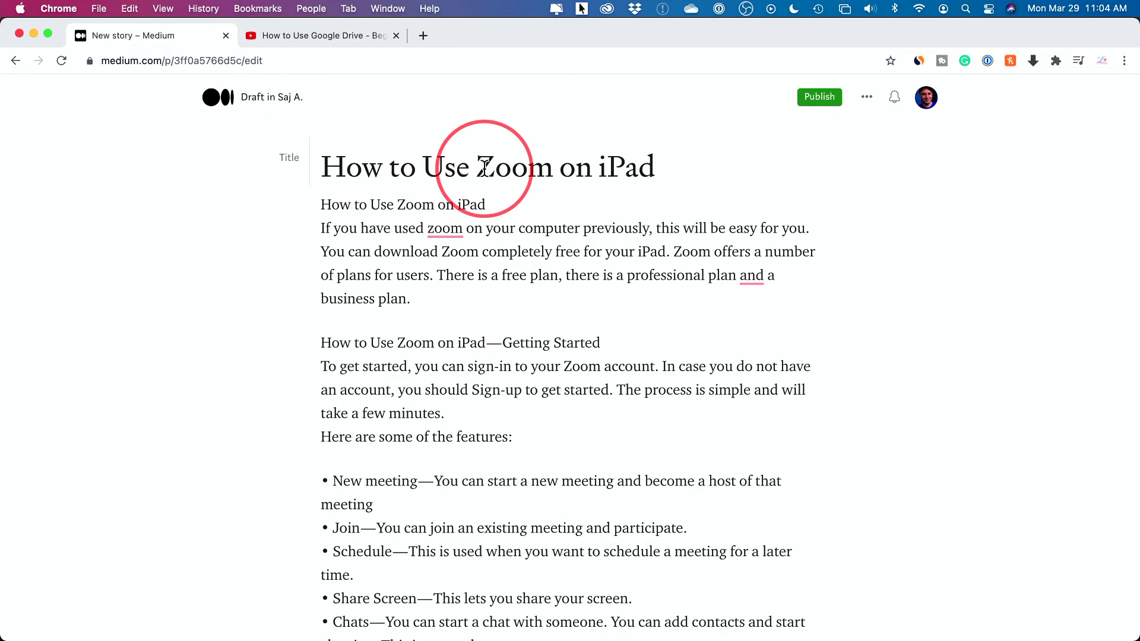
# - Paste the Zoom pricing screenshot from Word on a new line after the intro
pyautogui.press('super+Tab')
pyautogui.click(547, 270)
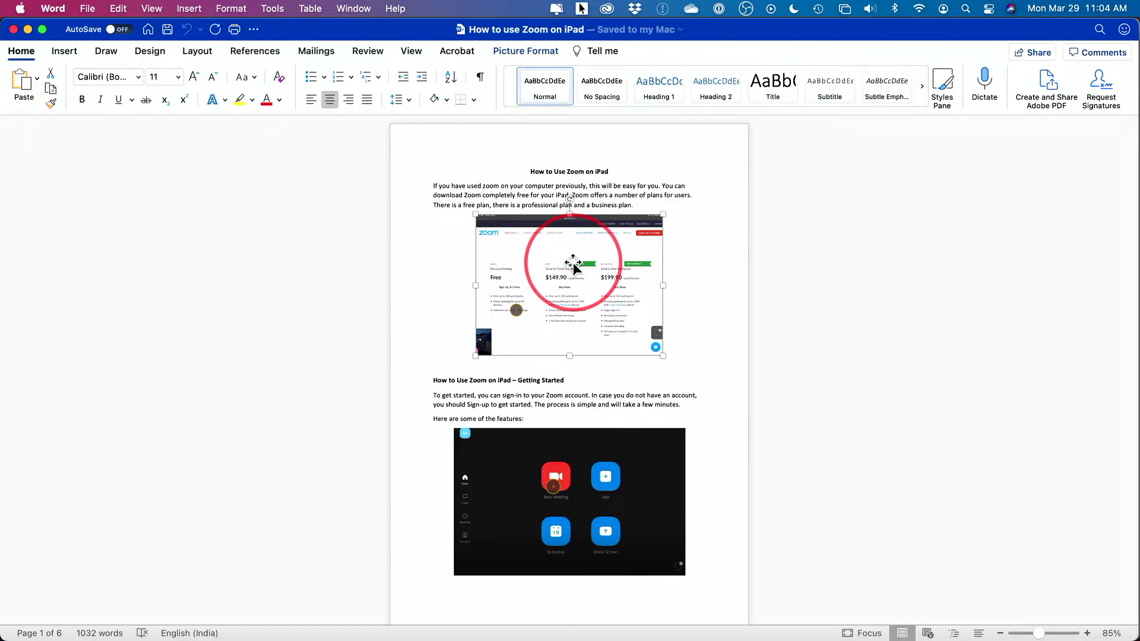
pyautogui.press('super+Tab')
pyautogui.press('super+Tab')
pyautogui.press('super+Tab')
pyautogui.click(455, 293)
pyautogui.press('Return')
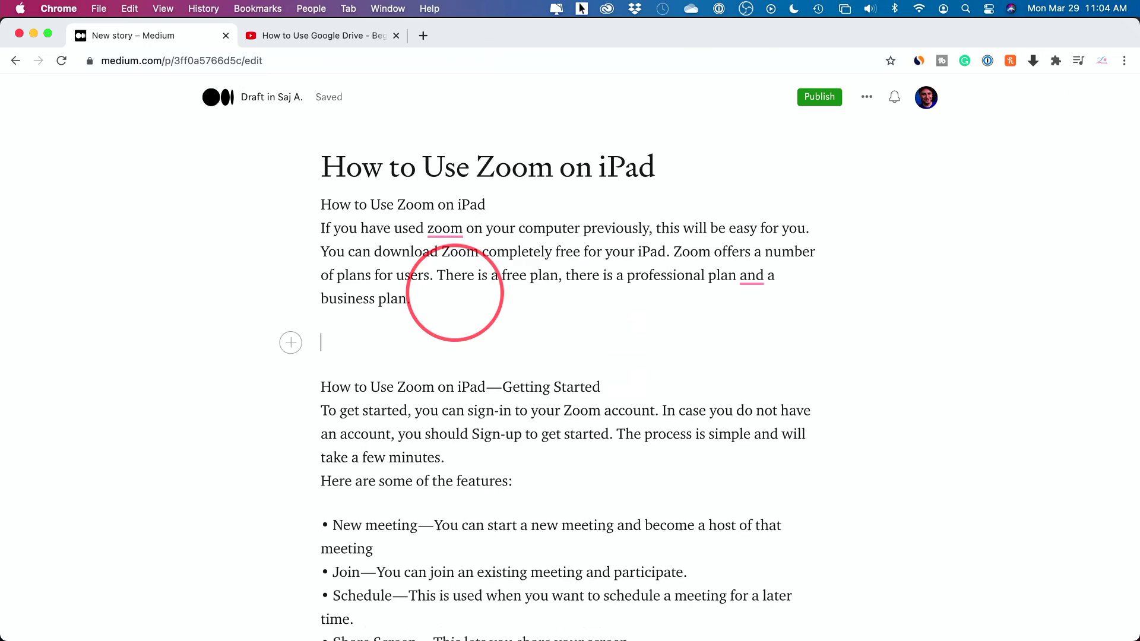
pyautogui.press('super+v')
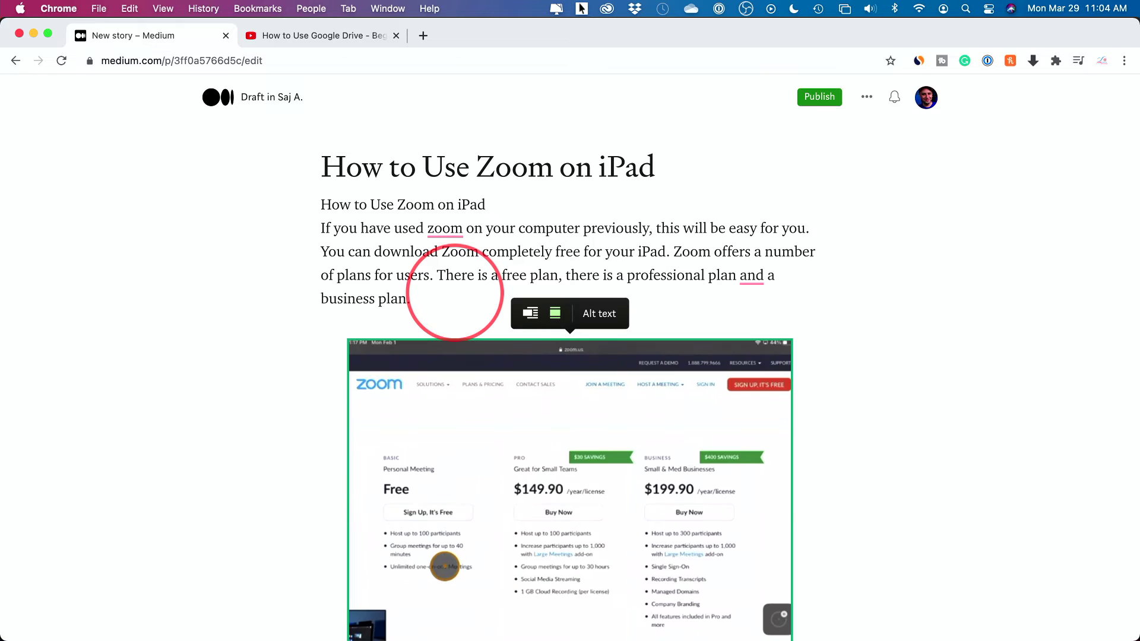
# - Add an empty line between the intro paragraph and the screenshot
pyautogui.scroll(-3, 598, 401)
pyautogui.scroll(-3, 525, 348)
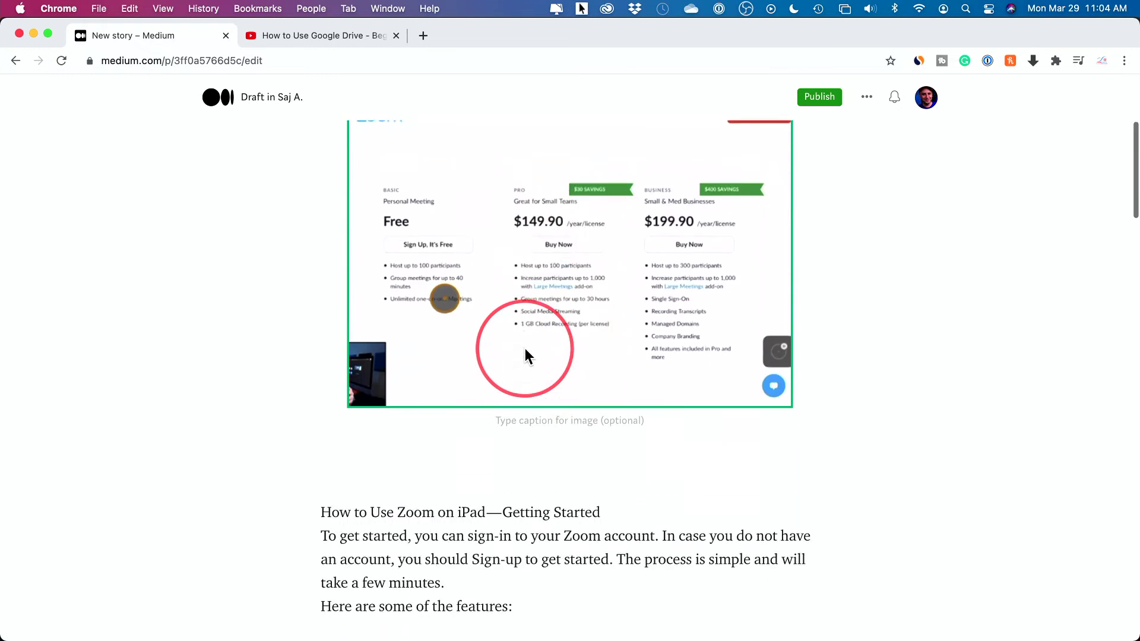
pyautogui.scroll(5, 525, 348)
pyautogui.click(429, 303)
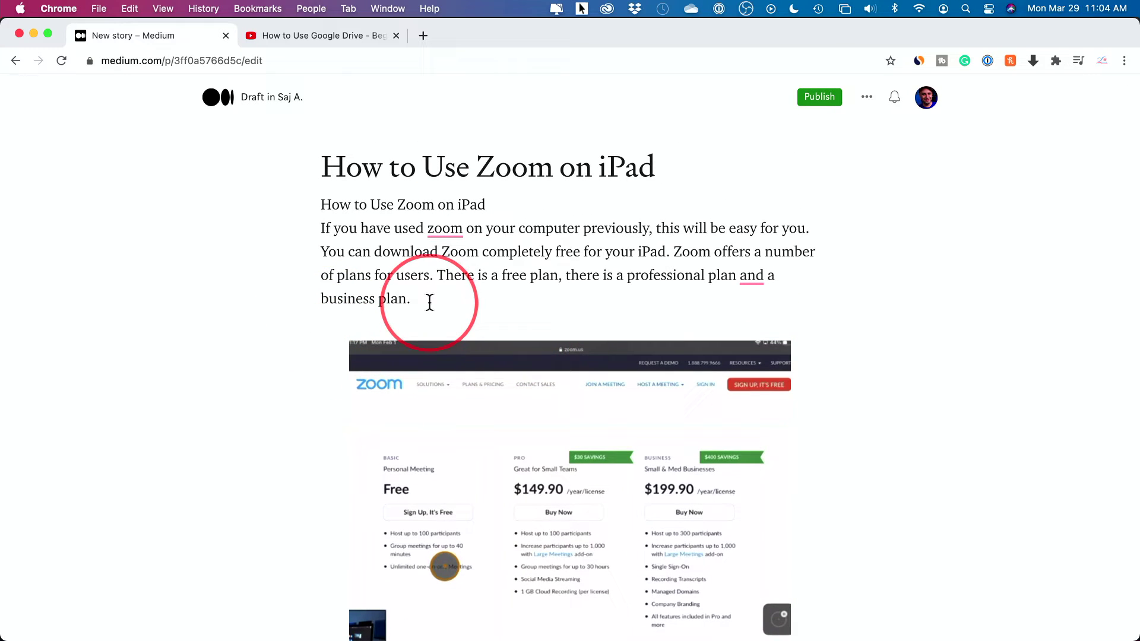
pyautogui.press('Return')
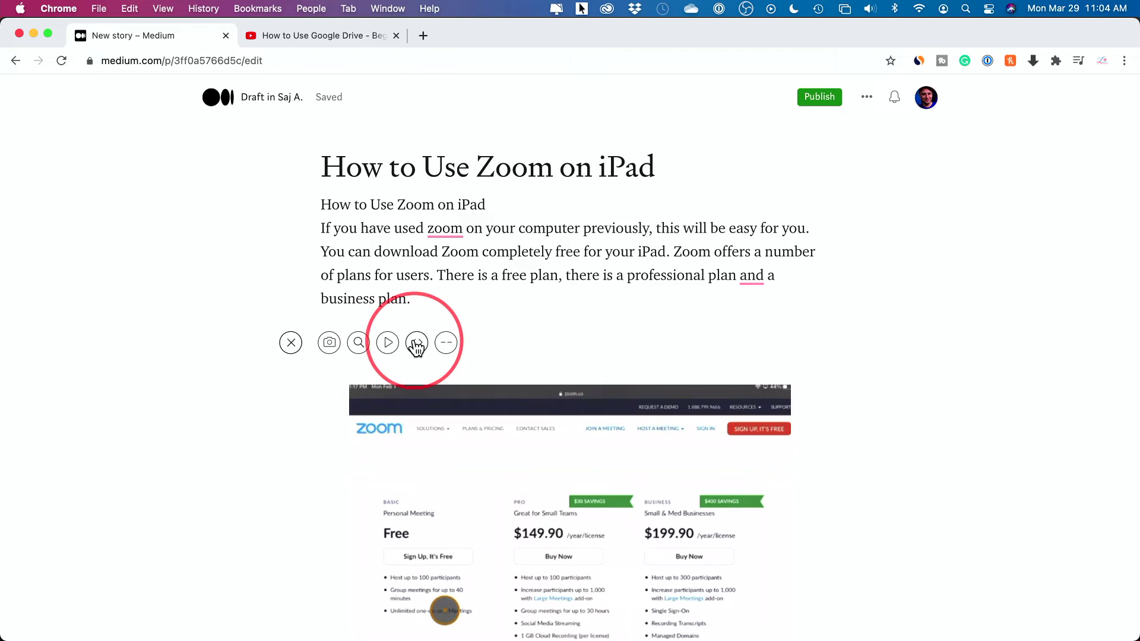
# - Prepare a video embed line above the screenshot, after removing a mistaken section divider
pyautogui.click(447, 344)
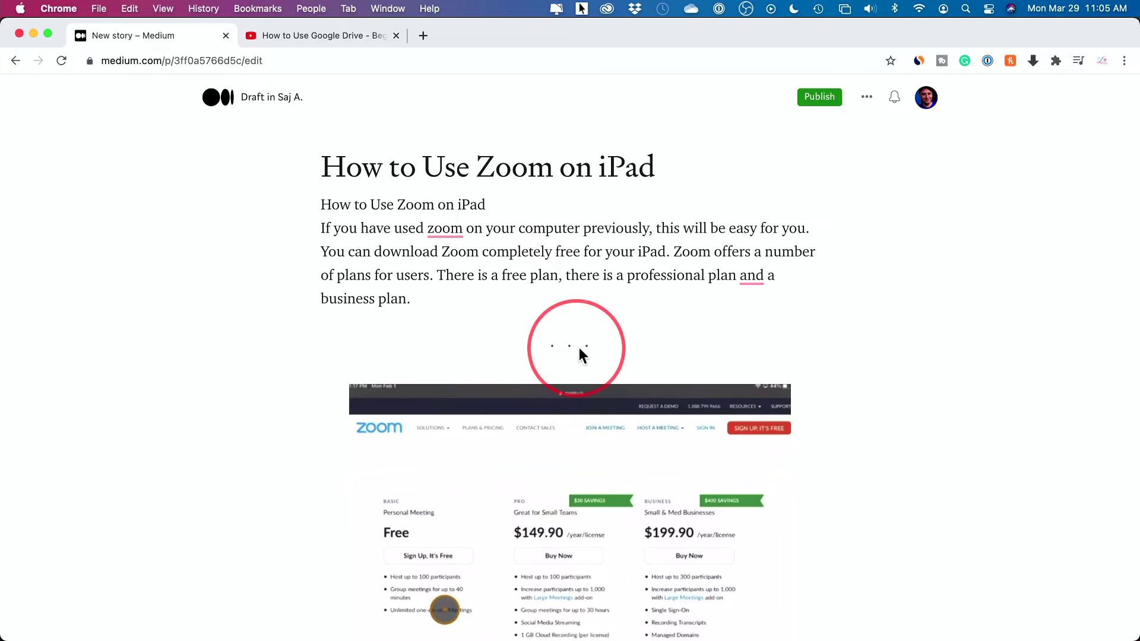
pyautogui.scroll(-3, 583, 350)
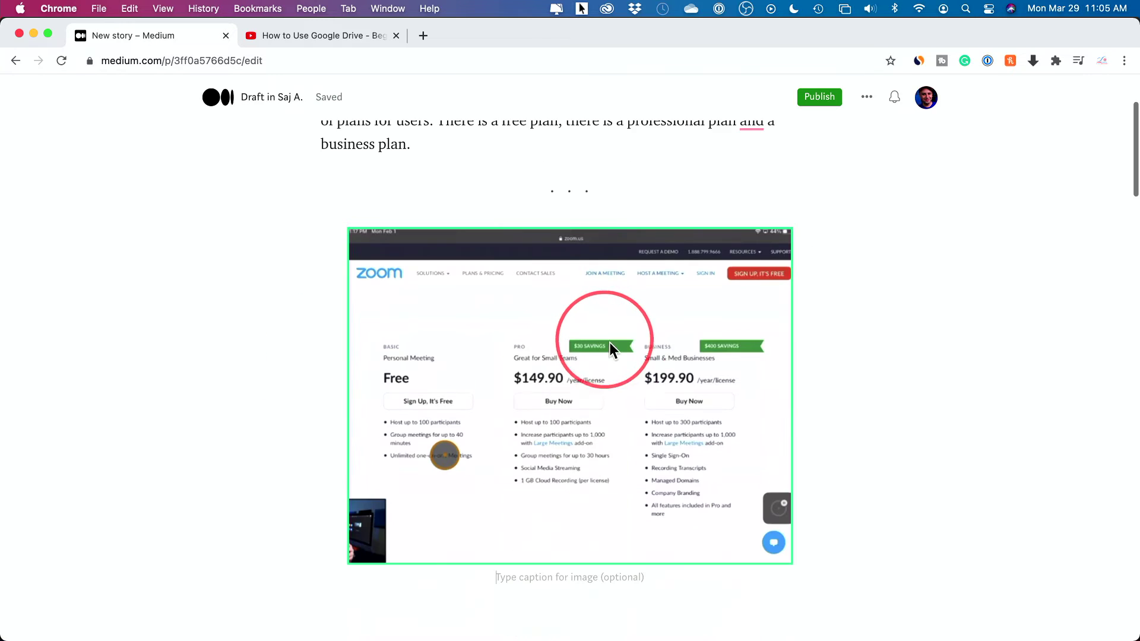
pyautogui.scroll(1, 589, 231)
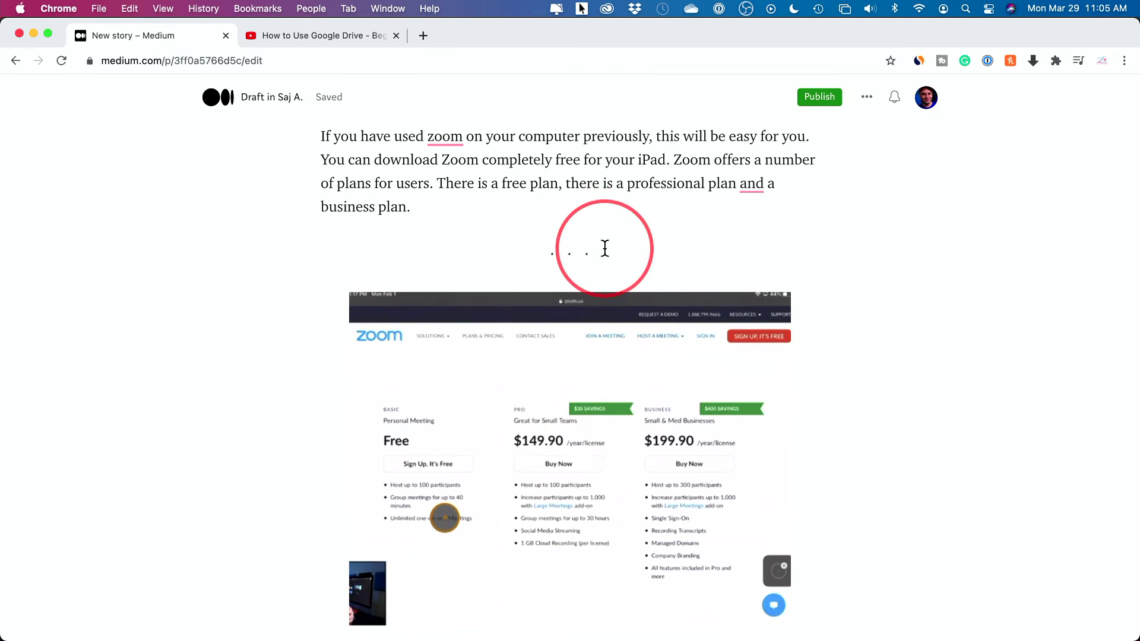
pyautogui.scroll(1, 539, 253)
pyautogui.press('BackSpace')
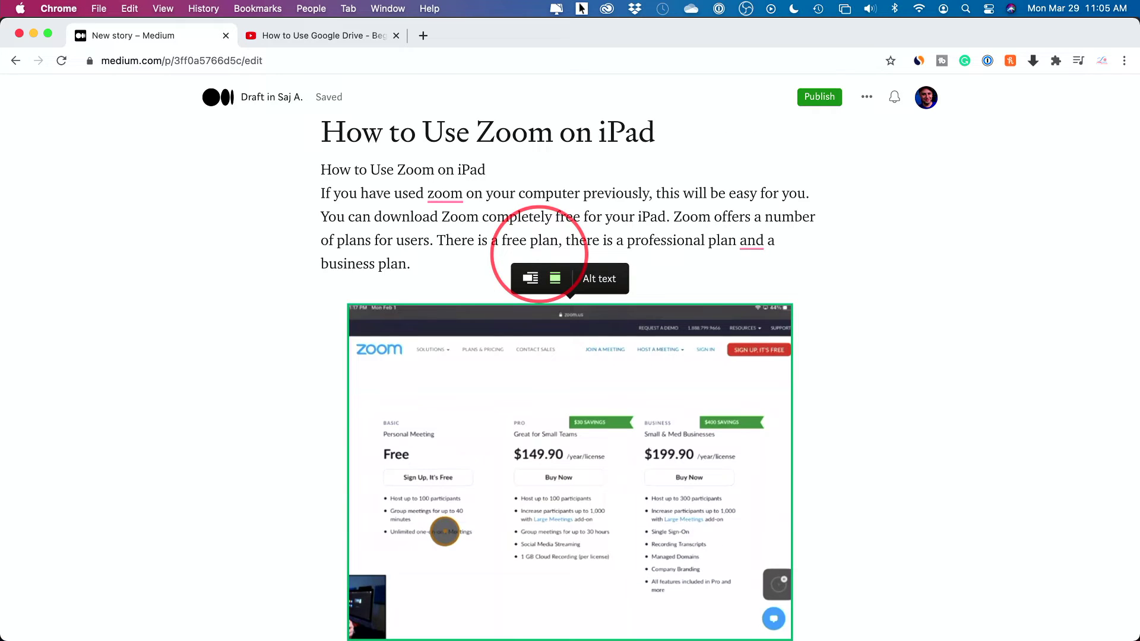
pyautogui.click(432, 259)
pyautogui.press('Return')
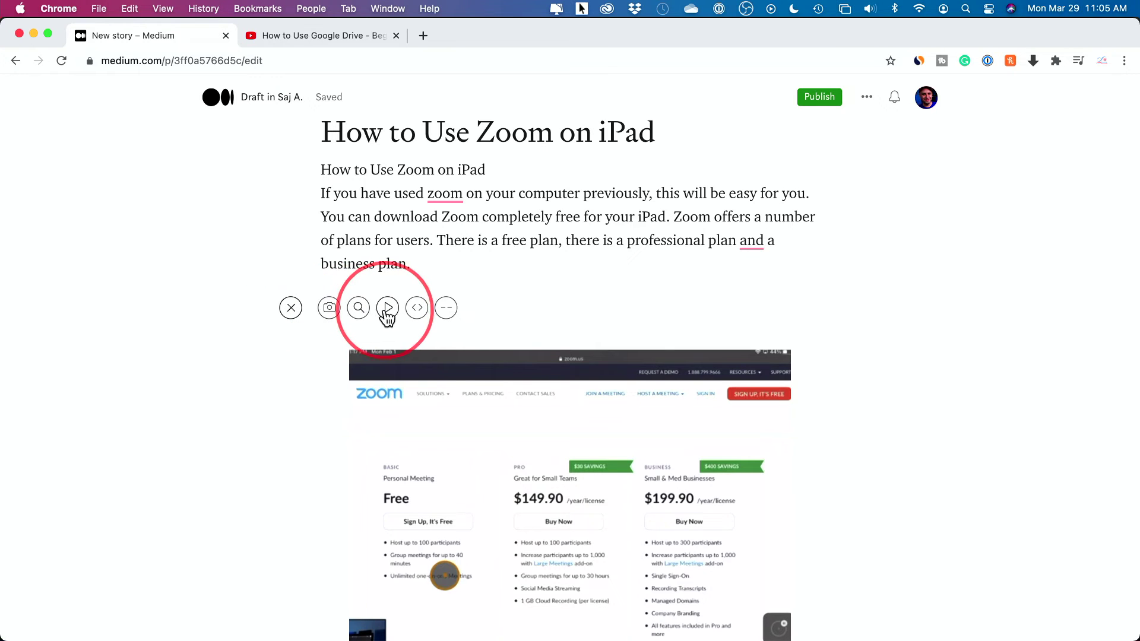
pyautogui.click(387, 309)
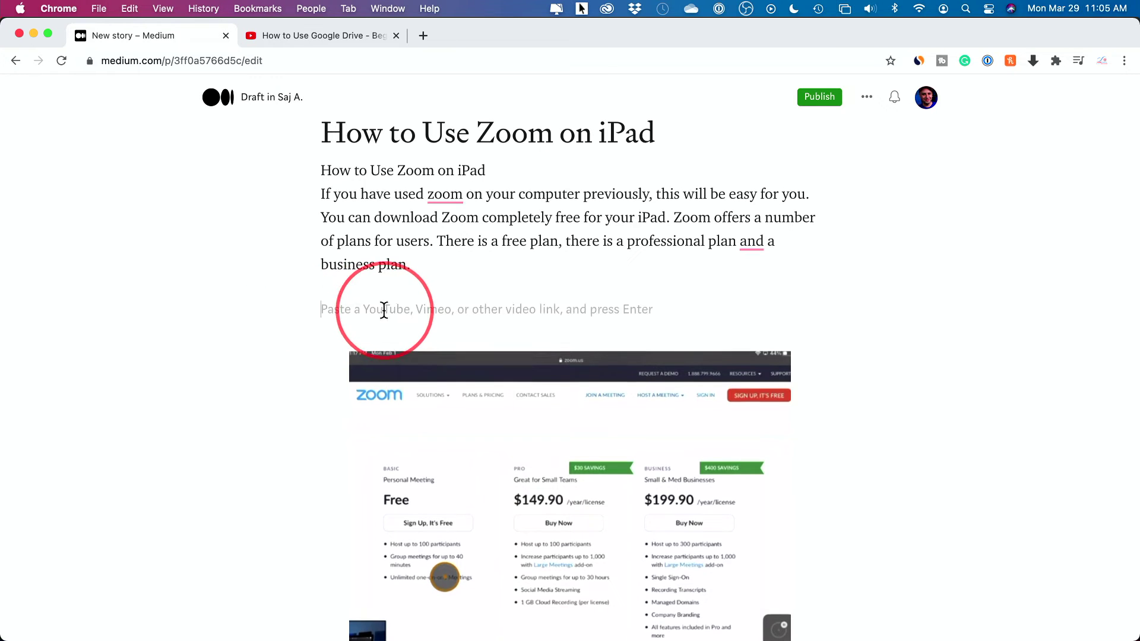
# - Copy the Google Drive tutorial's YouTube share link and return to Medium
pyautogui.click(311, 41)
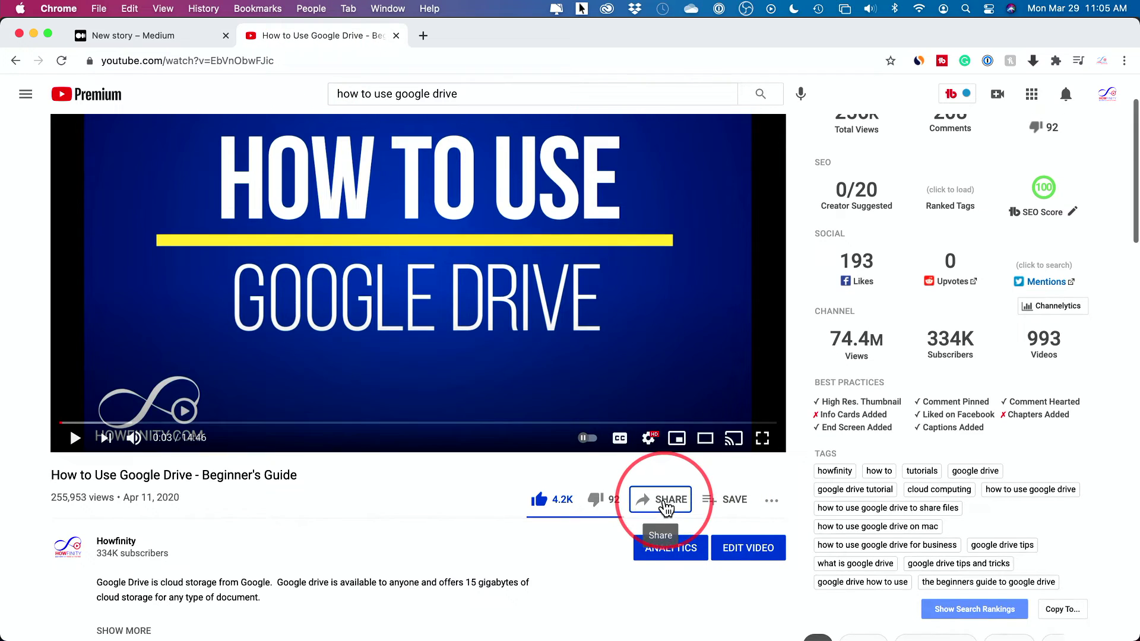
pyautogui.click(666, 502)
pyautogui.click(713, 438)
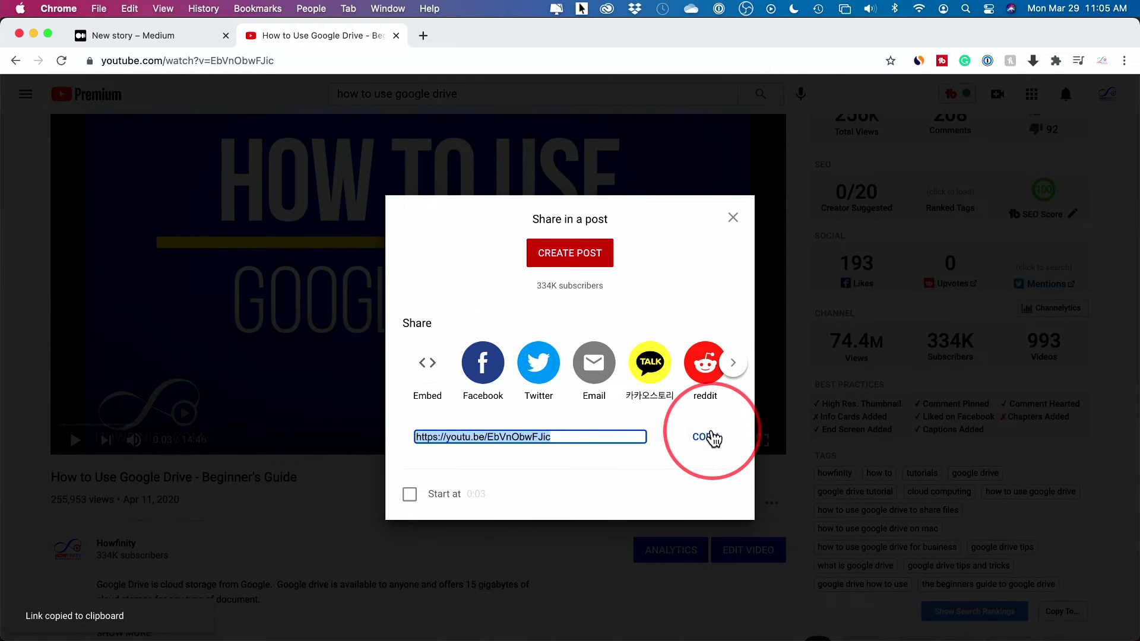
pyautogui.click(130, 38)
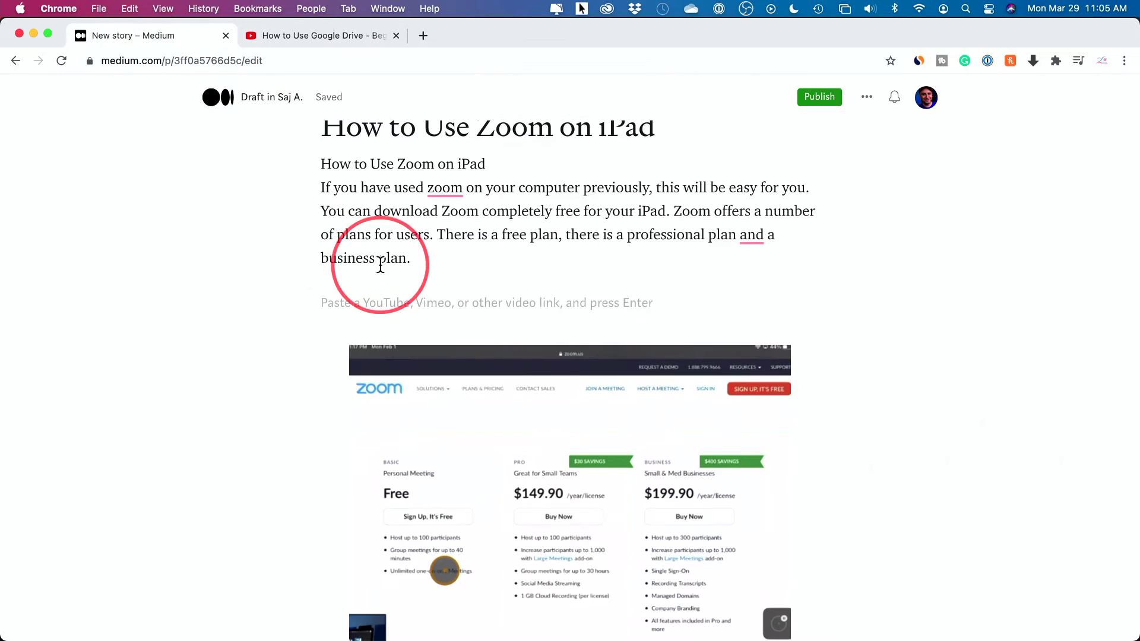
# - Paste the How to Use Google Drive YouTube link on the embed line to embed the video
pyautogui.click(358, 292)
pyautogui.press('super+v')
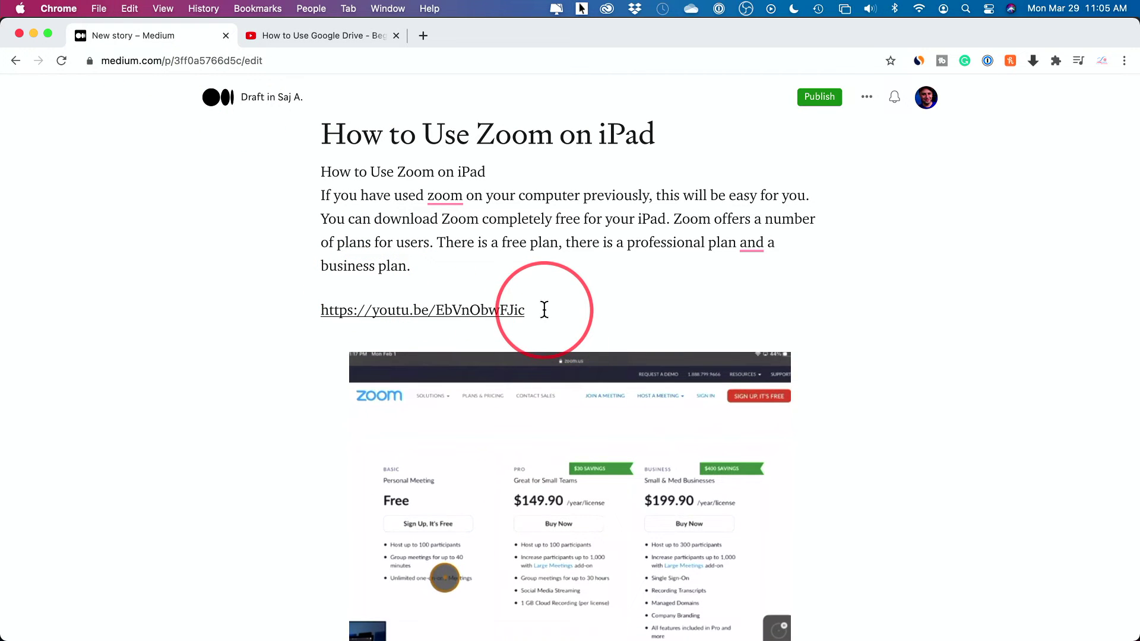
pyautogui.press('Return')
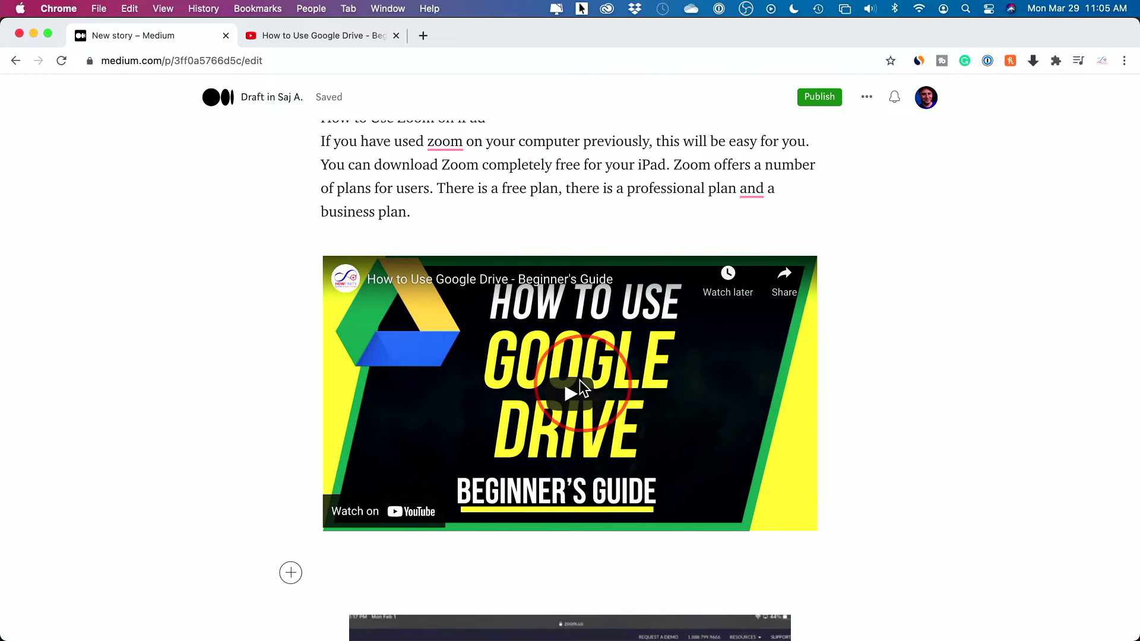
pyautogui.click(532, 347)
# - Delete the embedded video, try inset-left on the Zoom screenshot, then revert to centered
pyautogui.press('BackSpace')
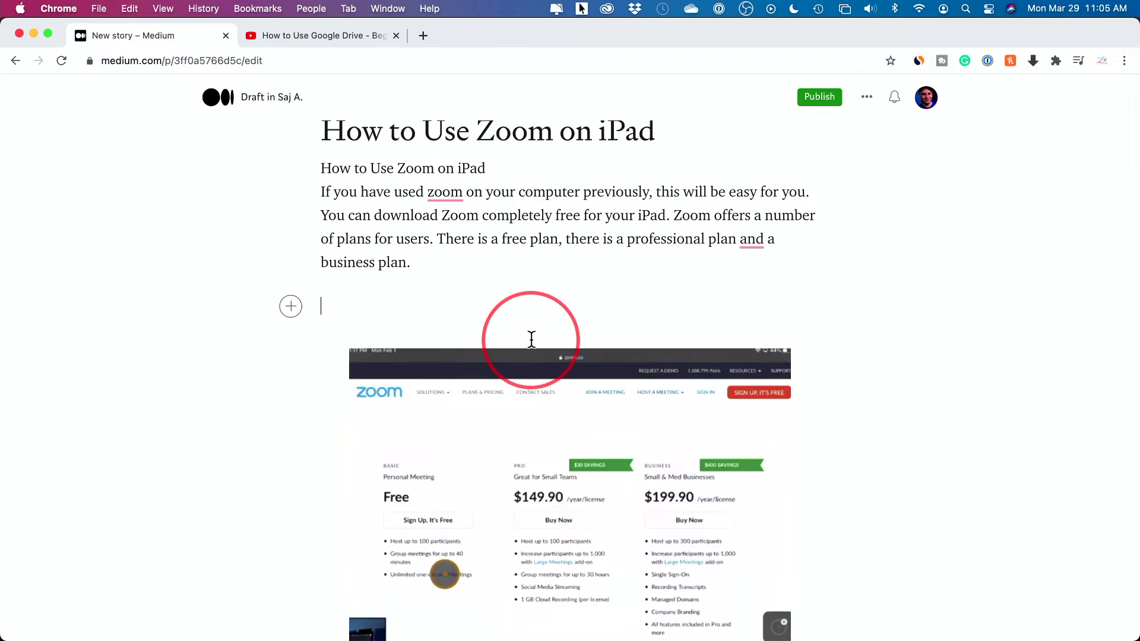
pyautogui.scroll(-3, 526, 333)
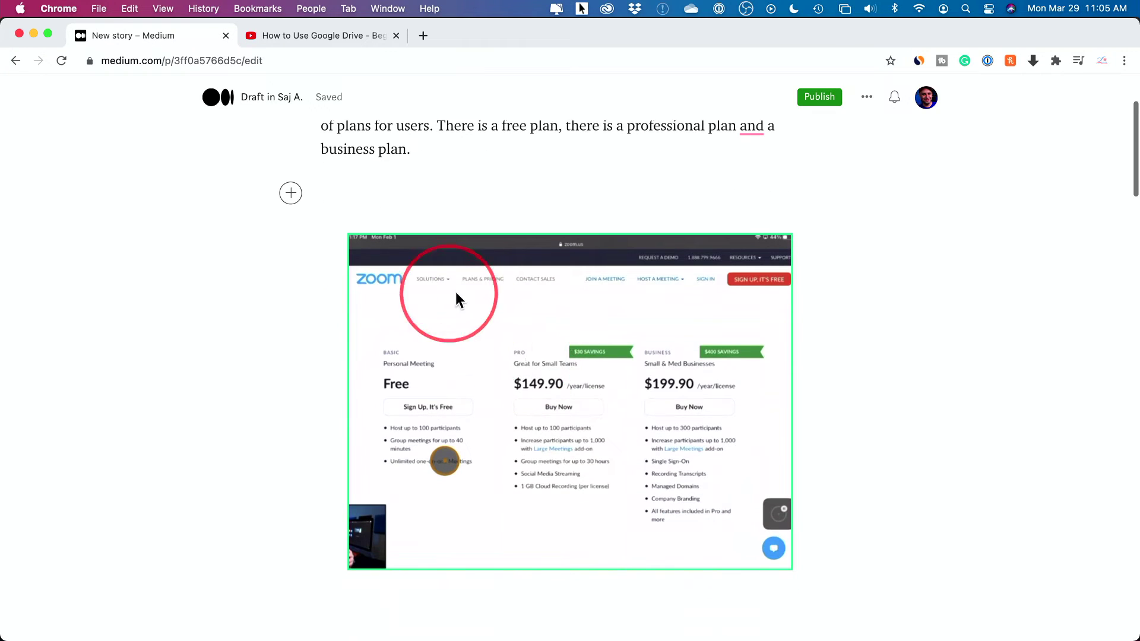
pyautogui.click(525, 339)
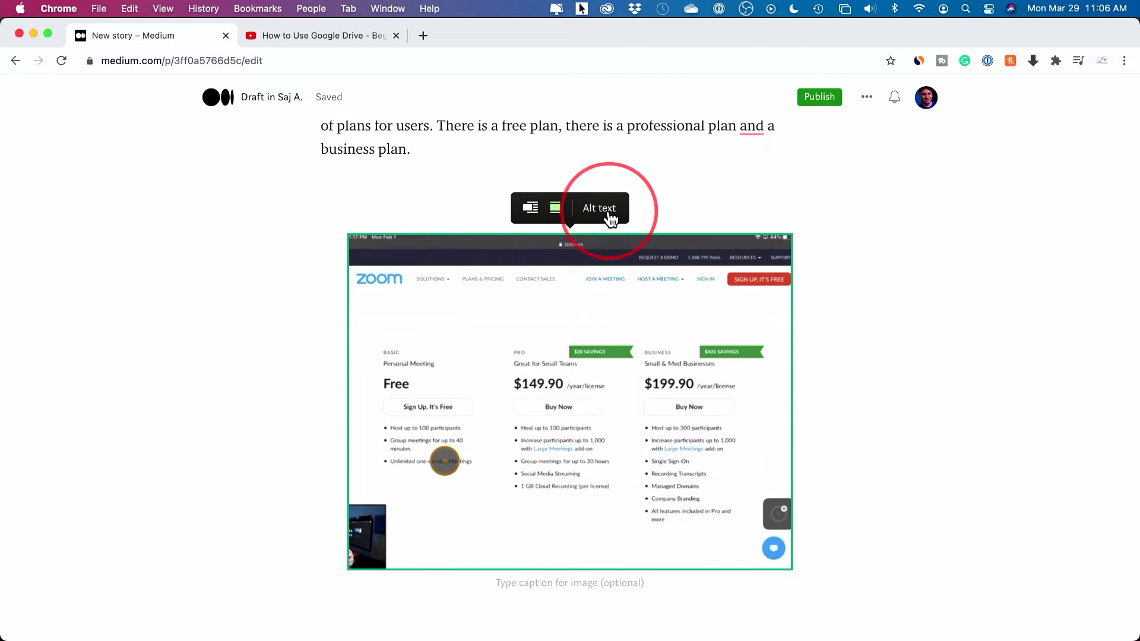
pyautogui.click(530, 209)
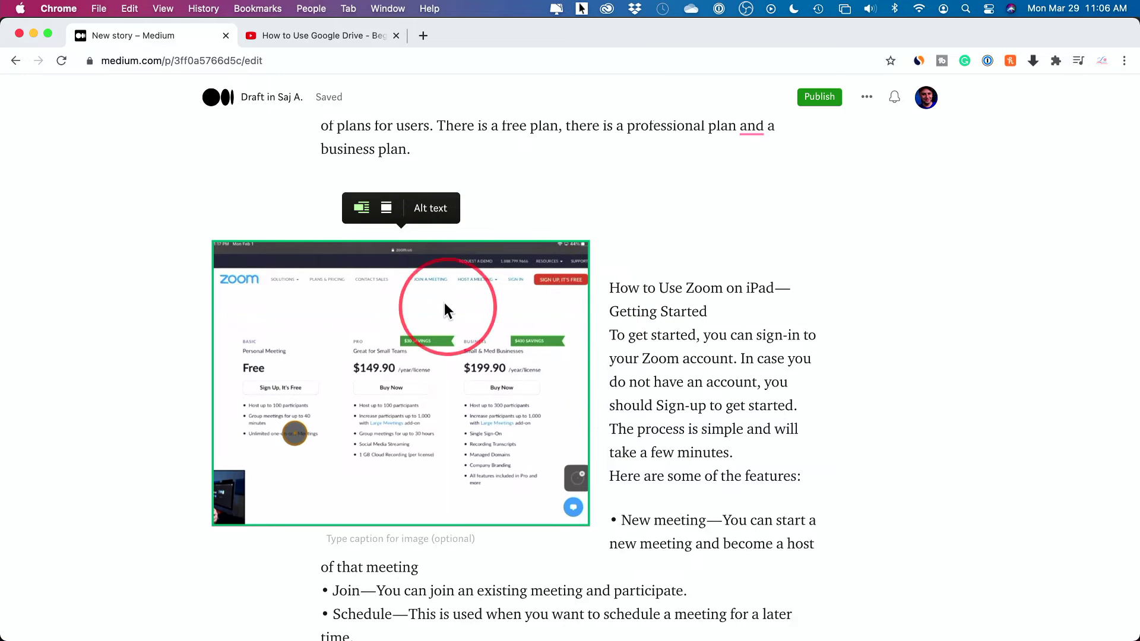
pyautogui.click(386, 216)
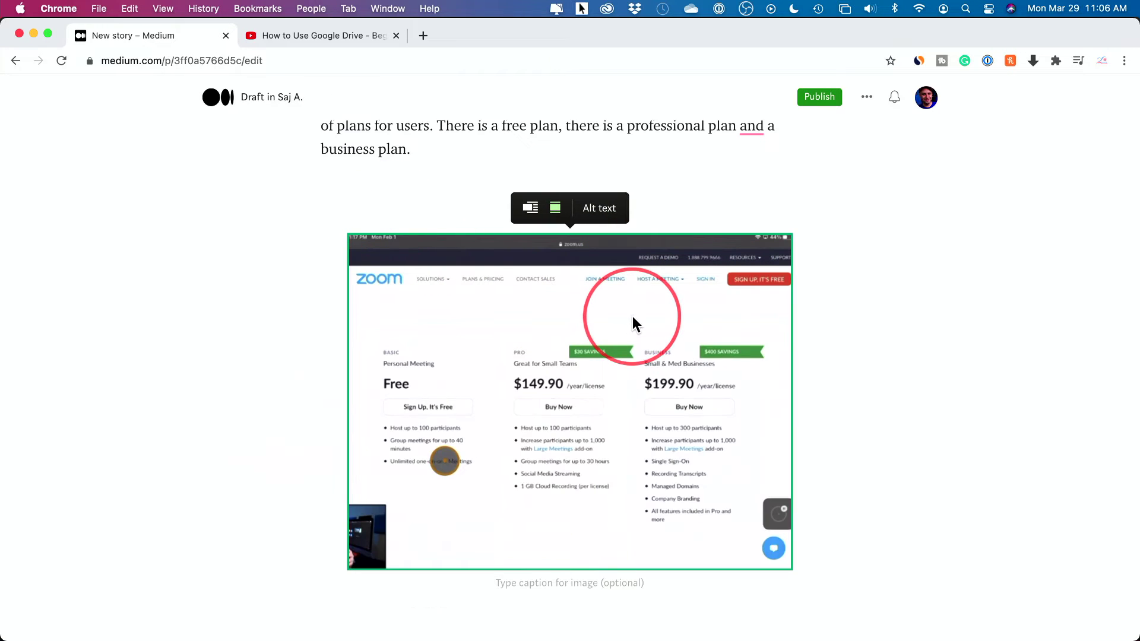
pyautogui.scroll(3, 633, 321)
# - Capitalise 'Zoom' in the intro and add the comma in 'plan, and'
pyautogui.moveTo(445, 229)
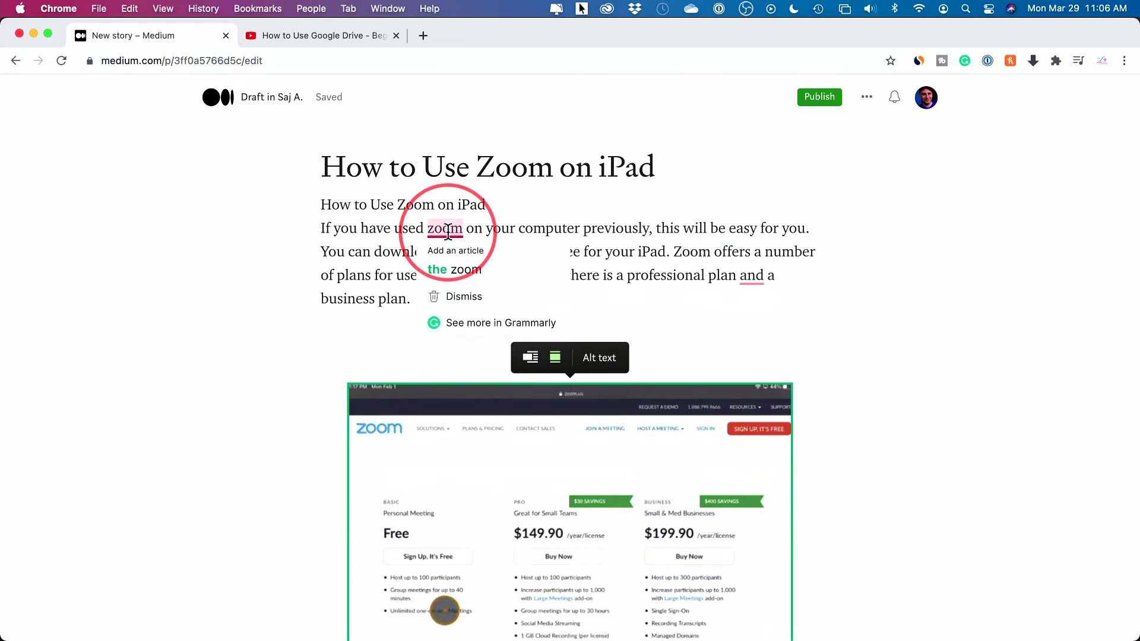
pyautogui.click(436, 229)
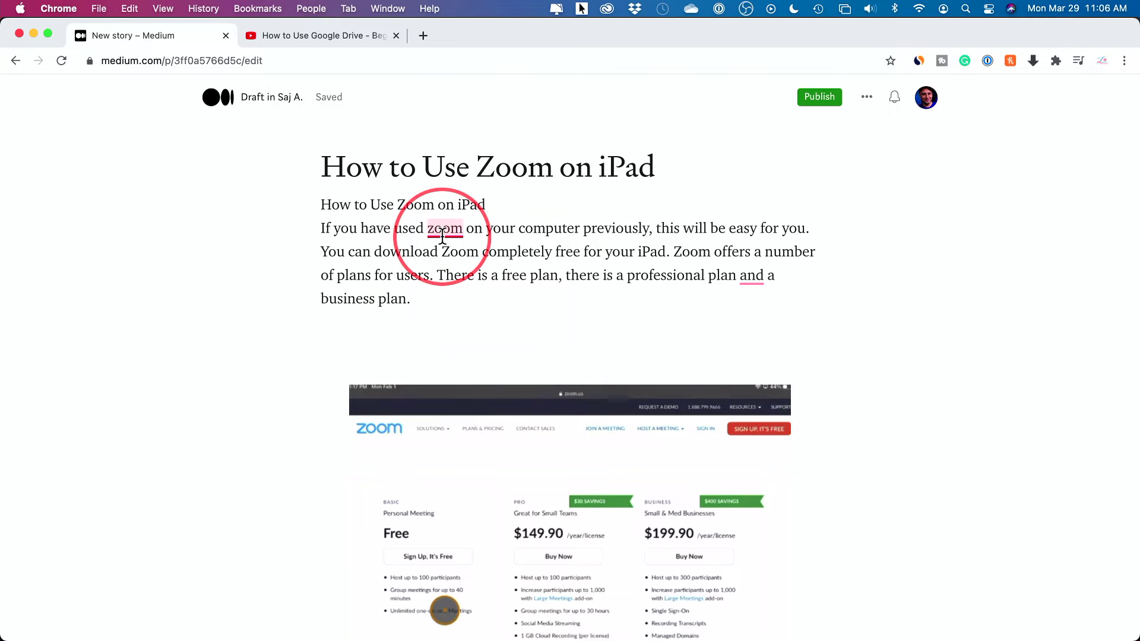
pyautogui.press('BackSpace')
pyautogui.write('Z')
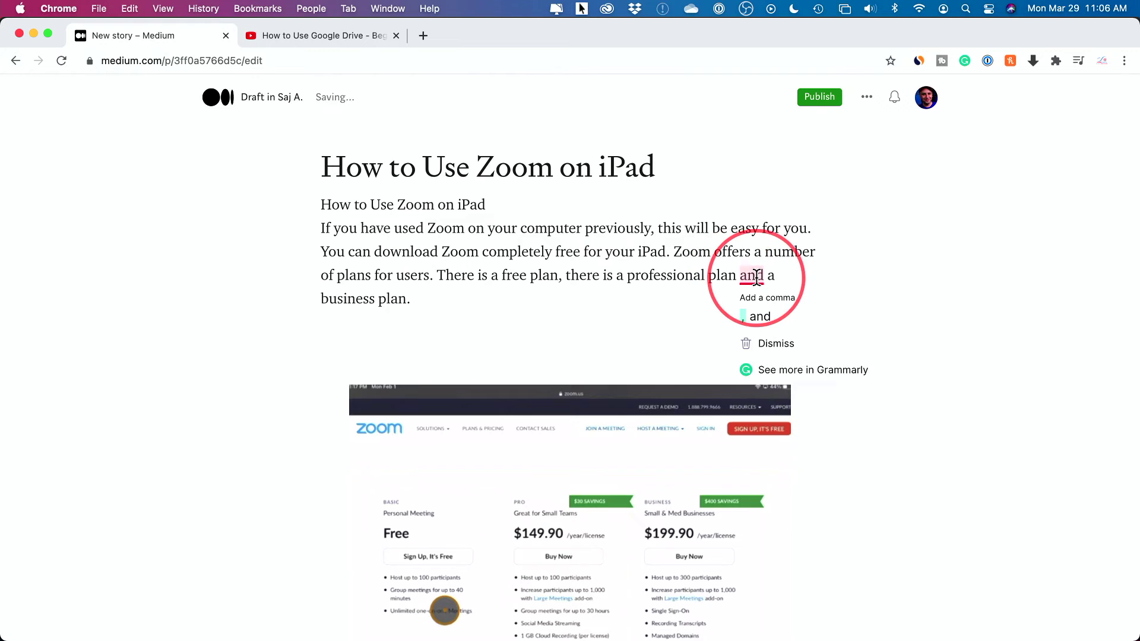
pyautogui.click(823, 317)
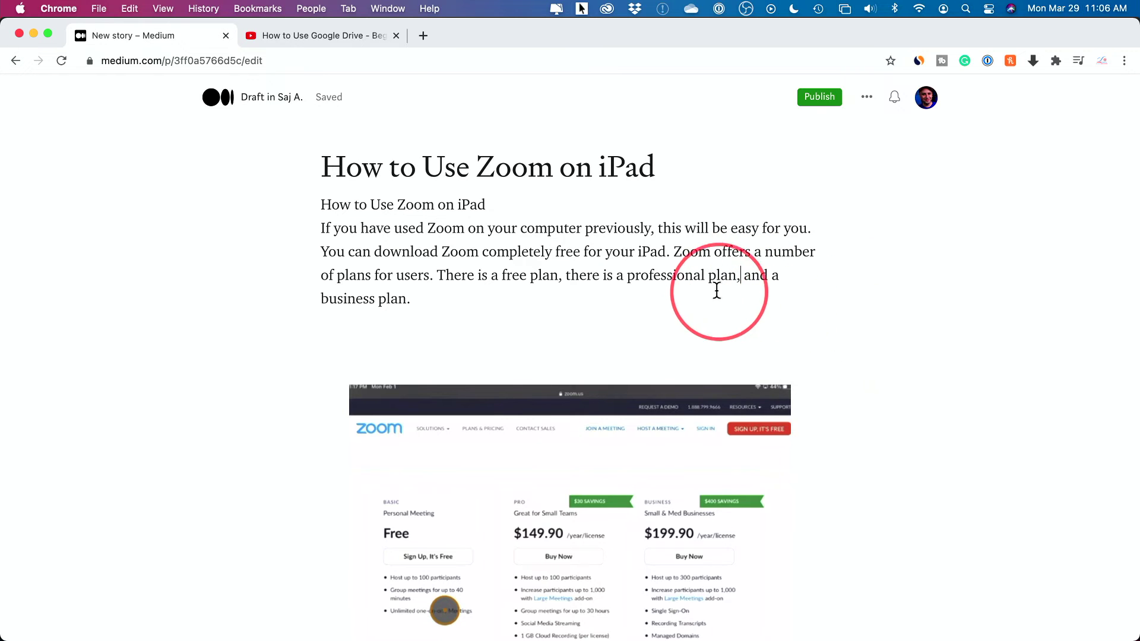
# - Make both steps read 'the Zoom home page' using Grammarly's suggestions
pyautogui.scroll(-10, 715, 291)
pyautogui.scroll(-15, 502, 462)
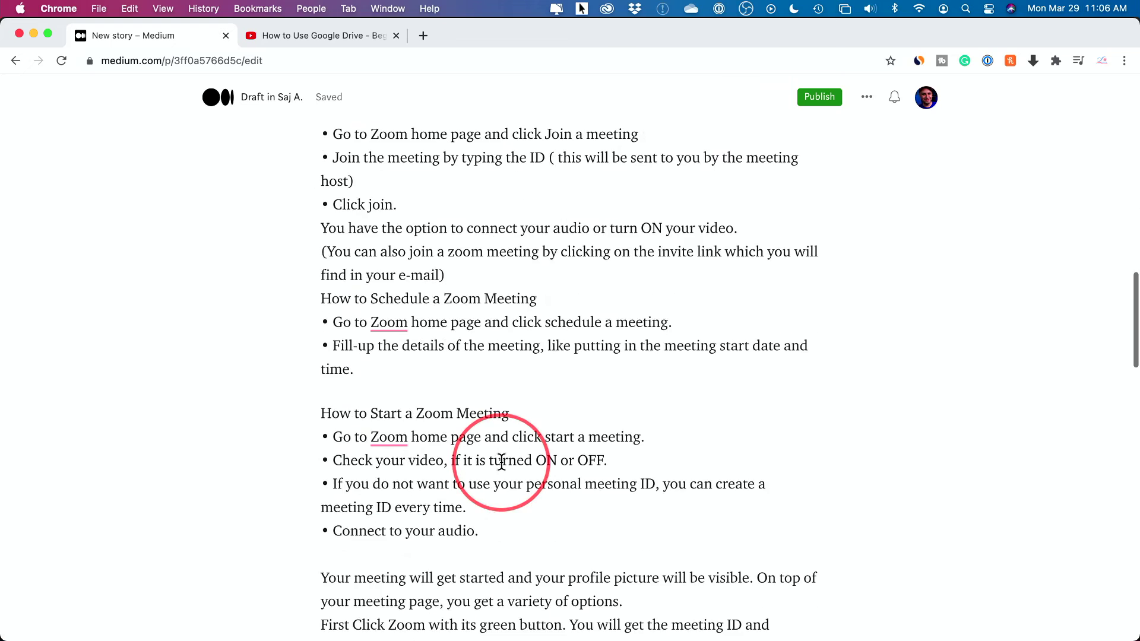
pyautogui.moveTo(389, 325)
pyautogui.click(401, 344)
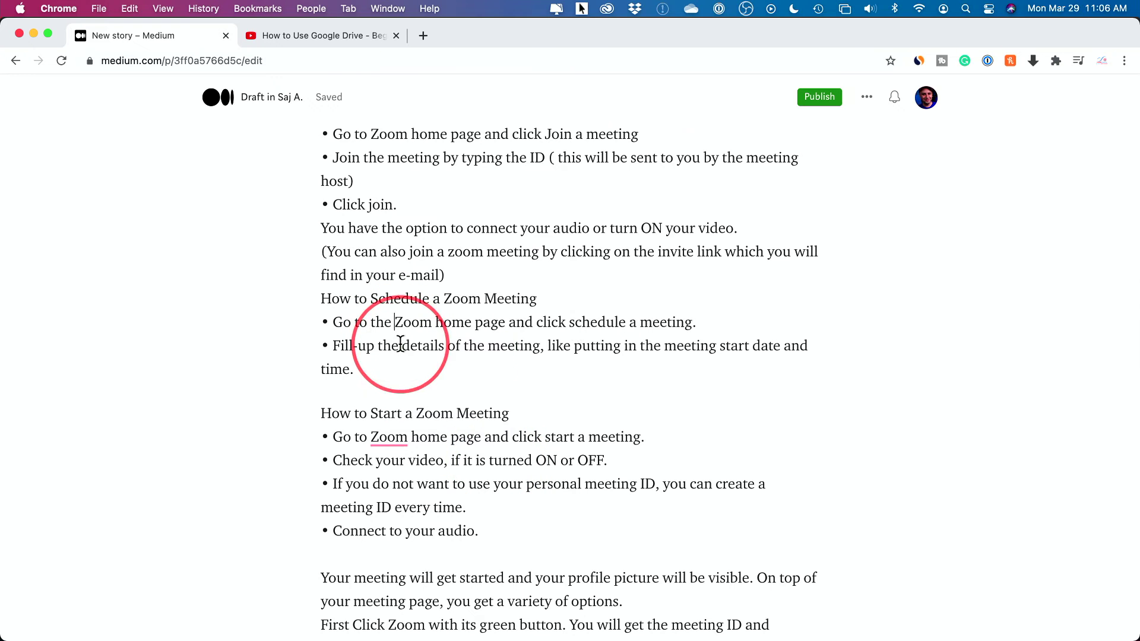
pyautogui.moveTo(388, 440)
pyautogui.click(394, 458)
# - Remove the empty line between the intro and the pricing screenshot
pyautogui.scroll(15, 502, 404)
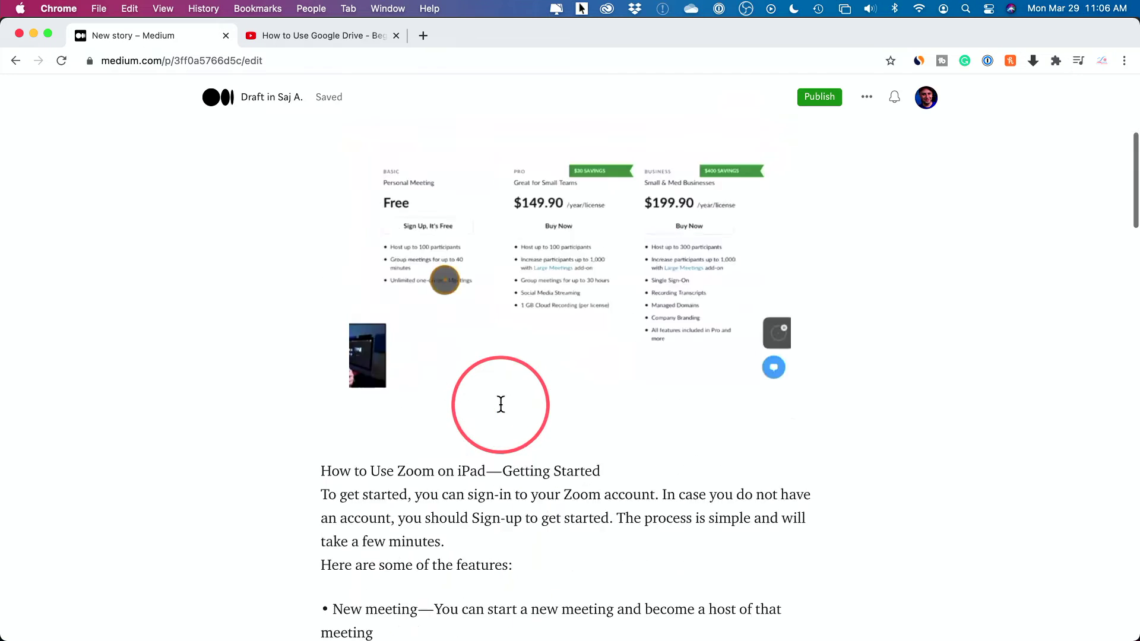
pyautogui.scroll(5, 501, 404)
pyautogui.click(382, 345)
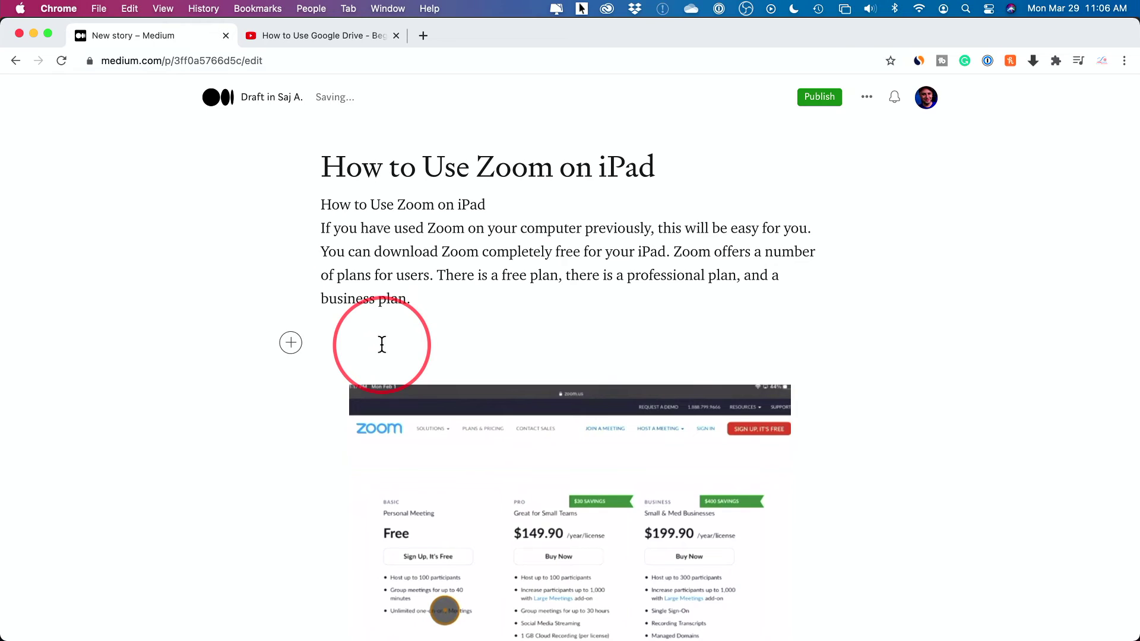
pyautogui.press('BackSpace')
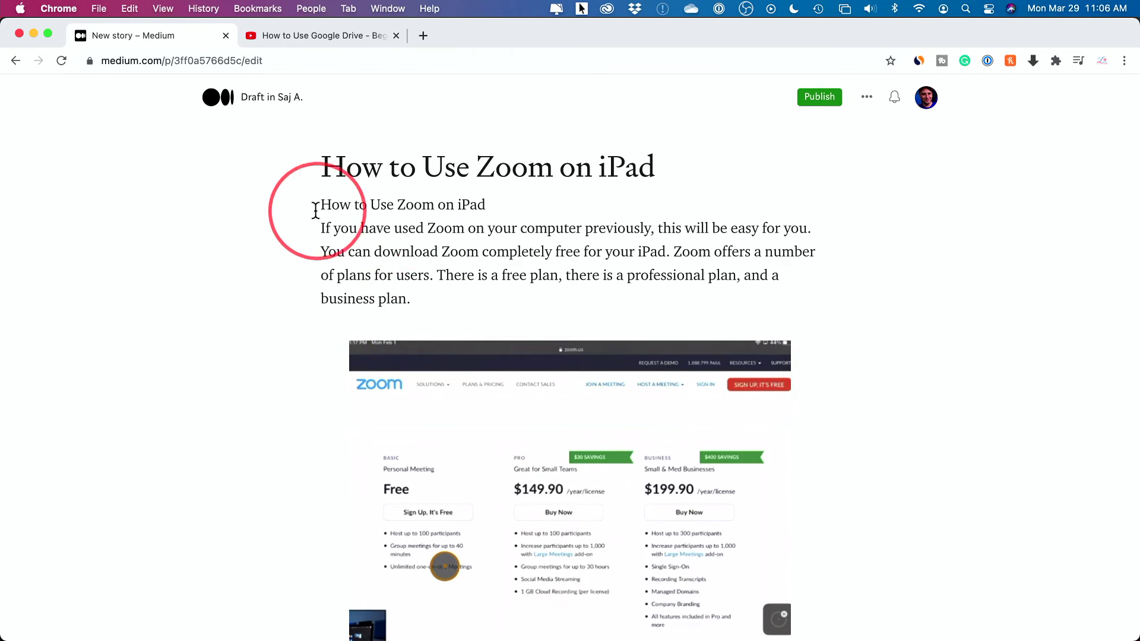
# - Try bold, italic, link and heading styles on the subtitle line, then revert it to plain text
pyautogui.moveTo(321, 205); pyautogui.dragTo(486, 206)
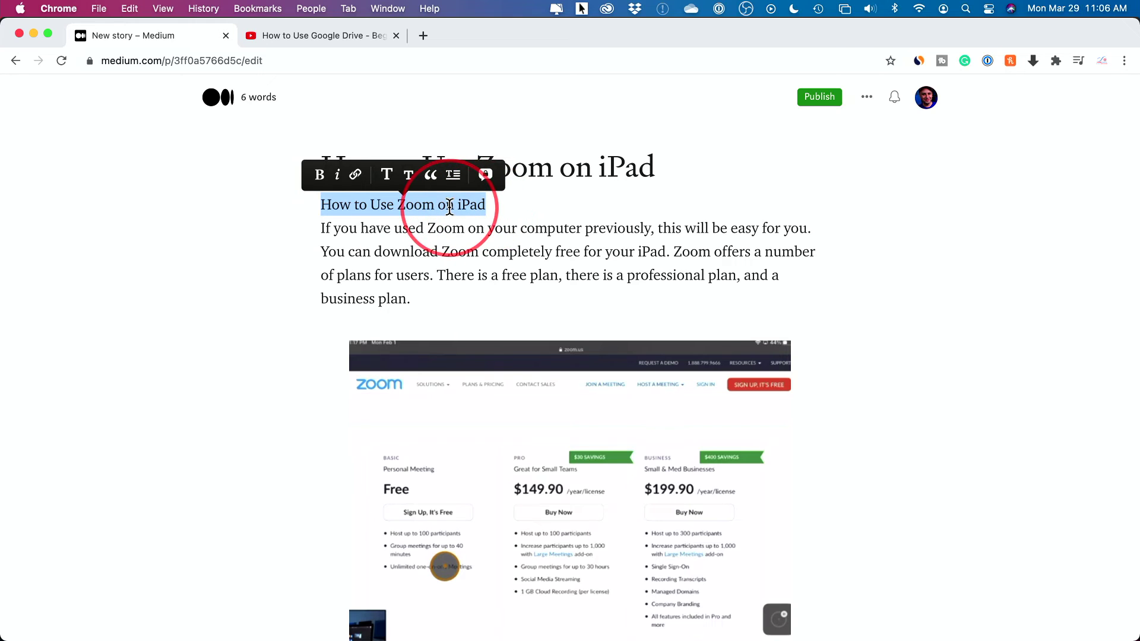
pyautogui.click(323, 178)
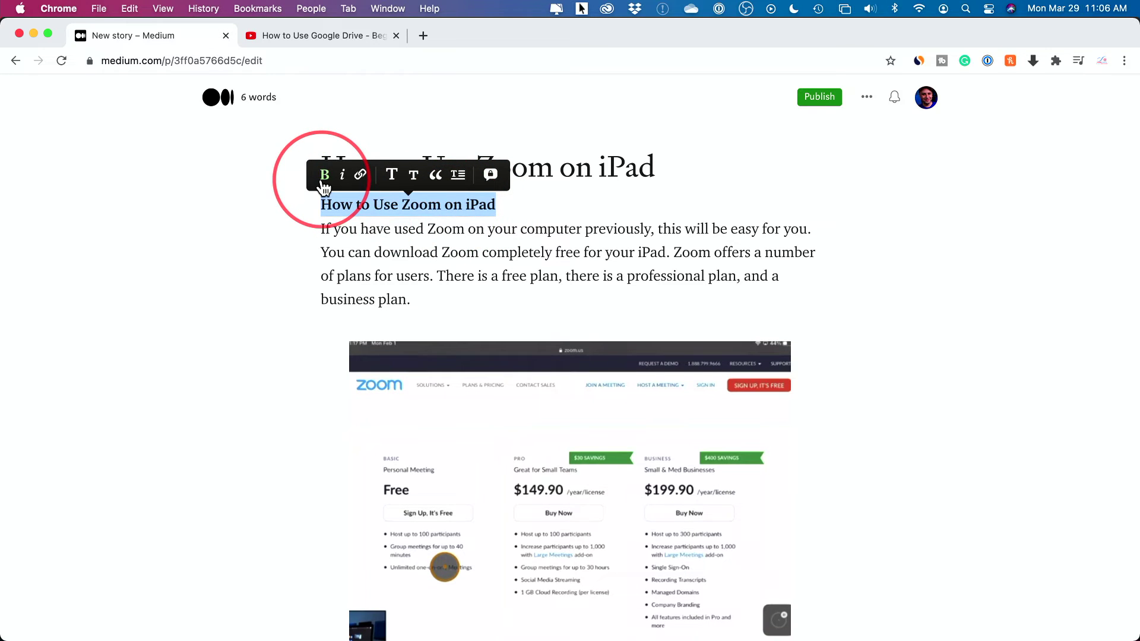
pyautogui.click(324, 178)
pyautogui.click(337, 176)
pyautogui.click(337, 176)
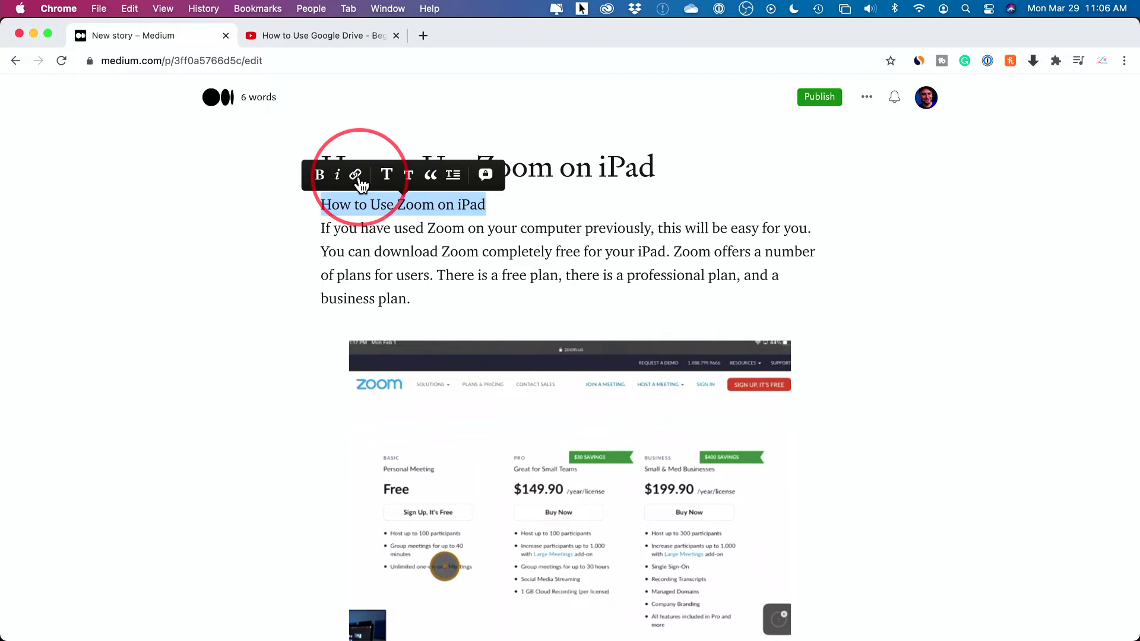
pyautogui.click(357, 176)
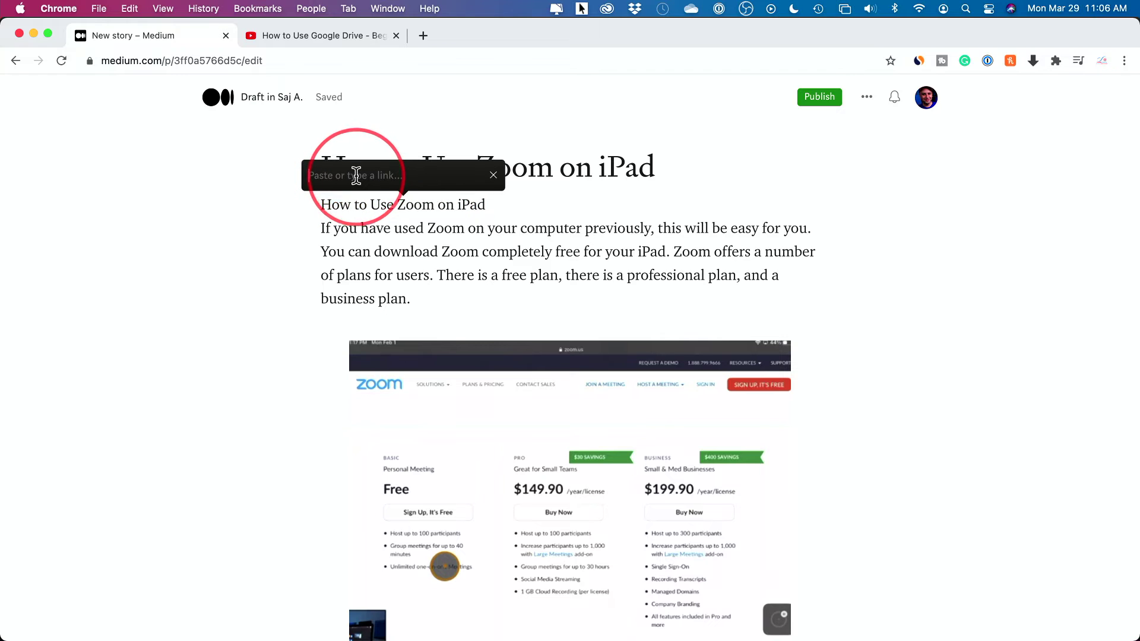
pyautogui.click(493, 175)
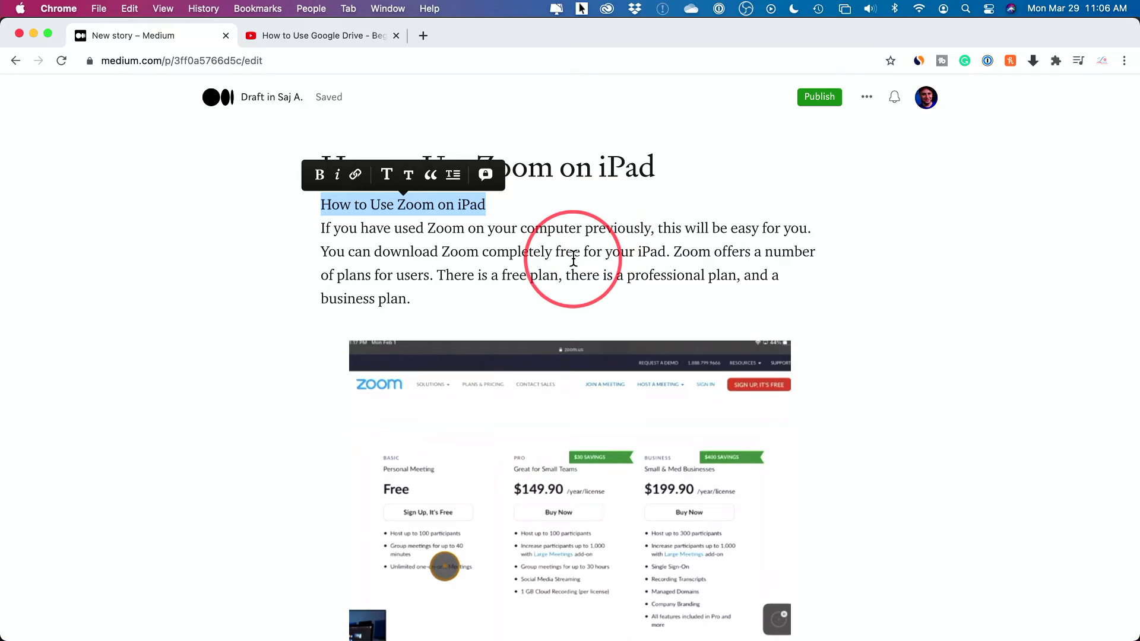
pyautogui.click(388, 173)
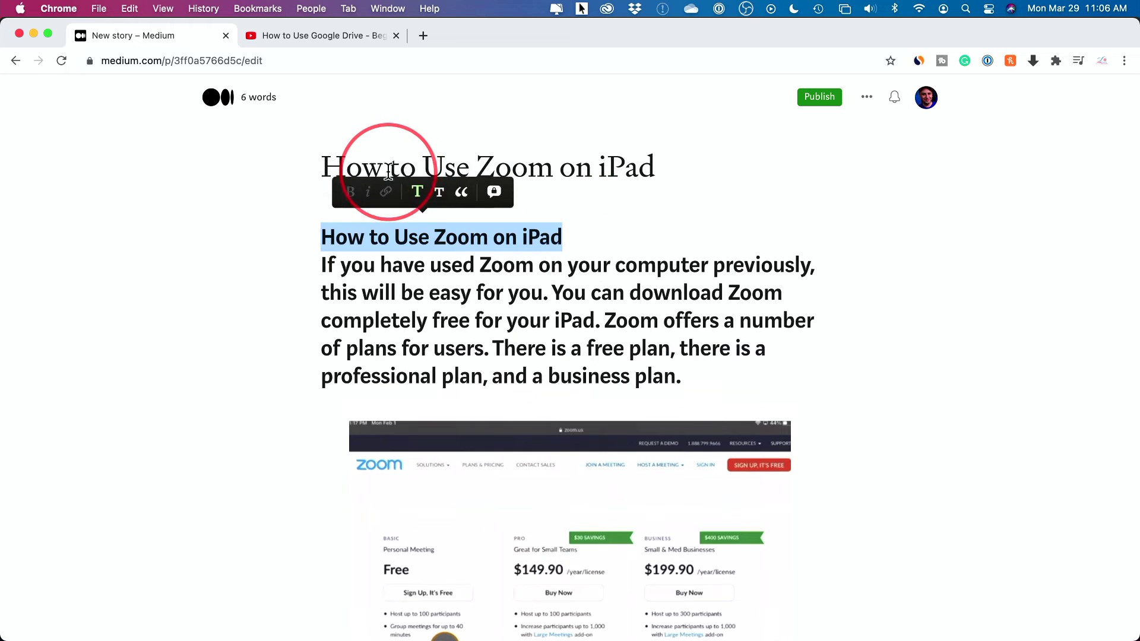
pyautogui.click(459, 203)
pyautogui.click(419, 176)
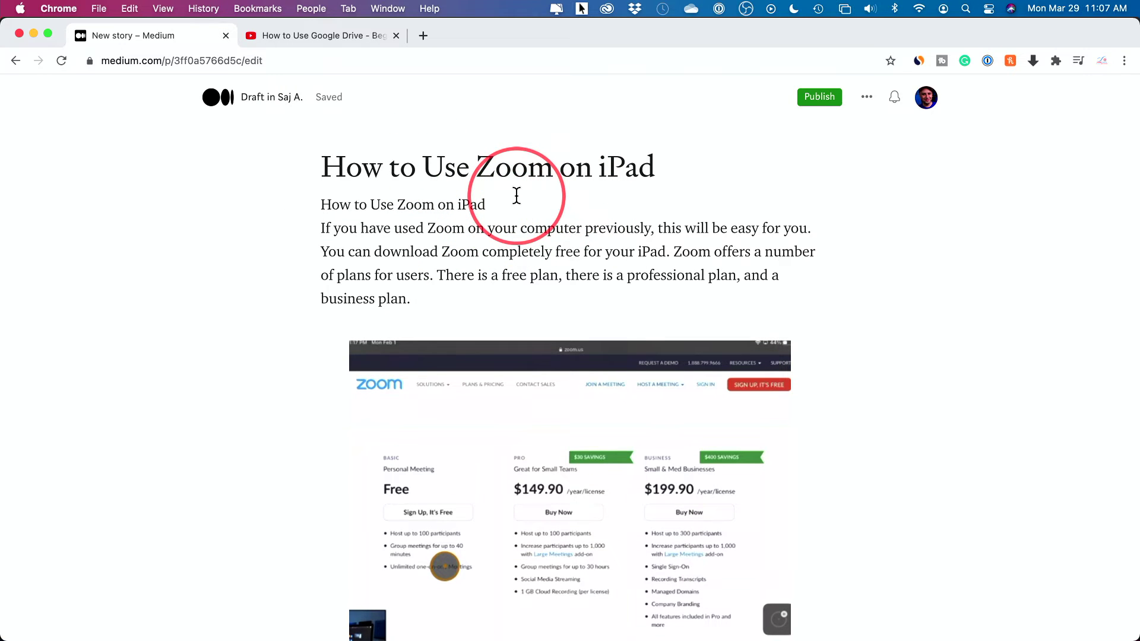
# - Bold the 'How to Use Zoom on iPad' subtitle and the 'How to Use Zoom on iPad—Getting Started' heading
pyautogui.moveTo(323, 208); pyautogui.dragTo(517, 201)
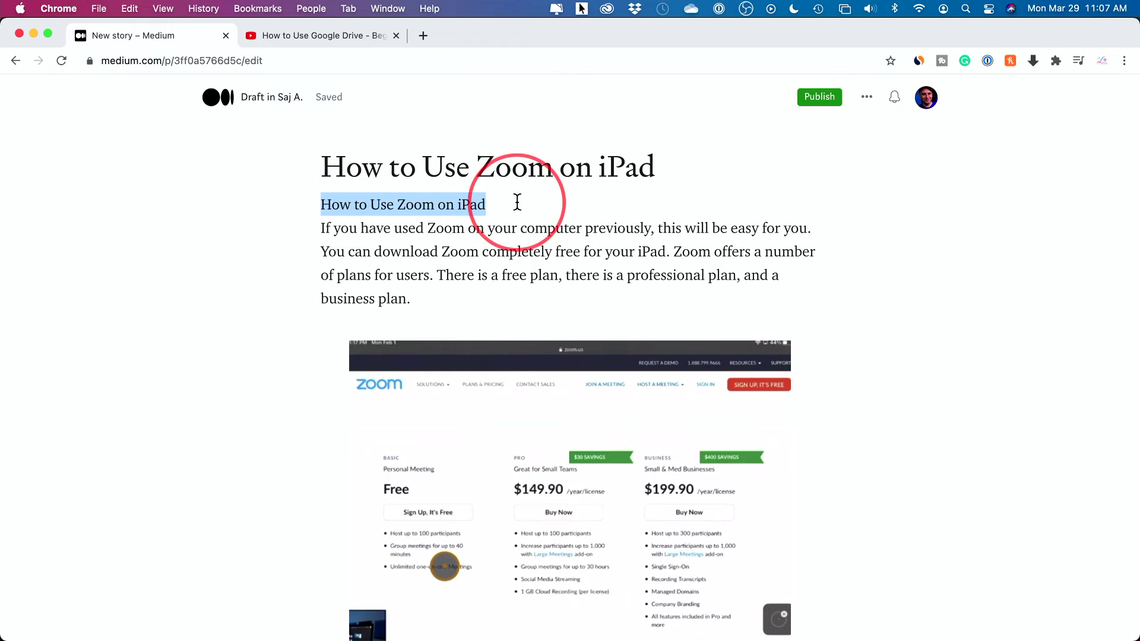
pyautogui.click(320, 174)
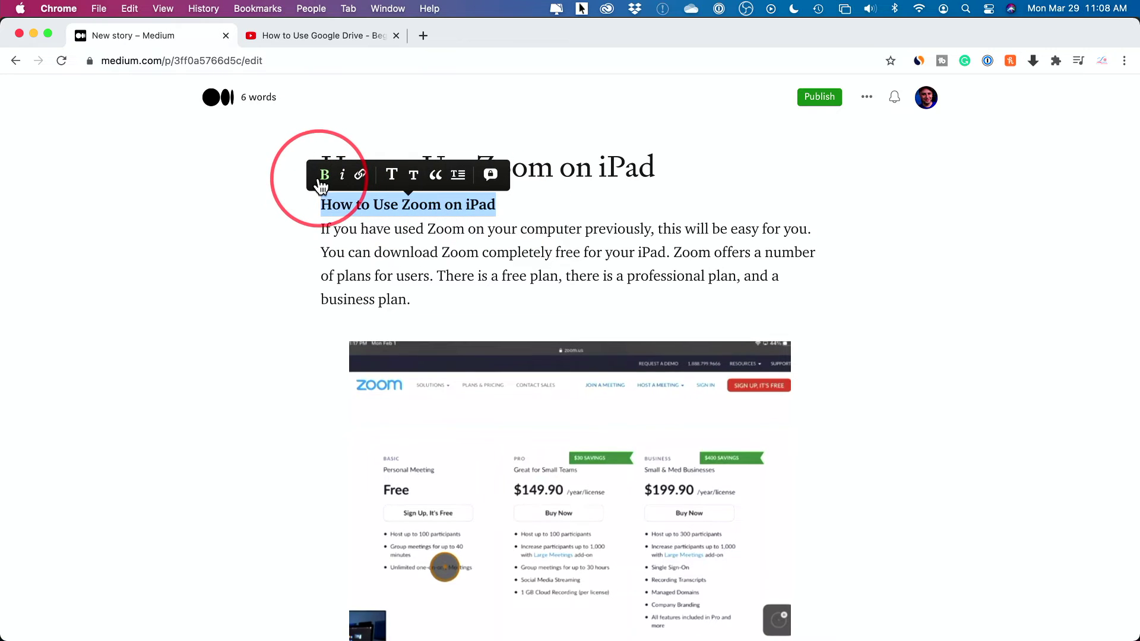
pyautogui.click(428, 204)
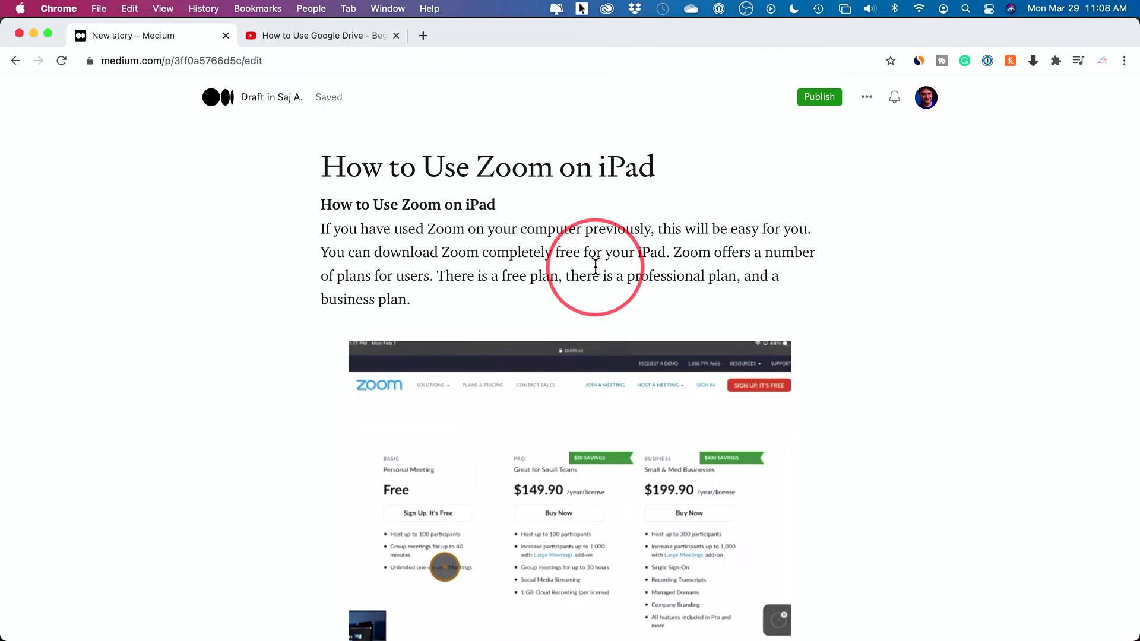
pyautogui.scroll(-10, 595, 266)
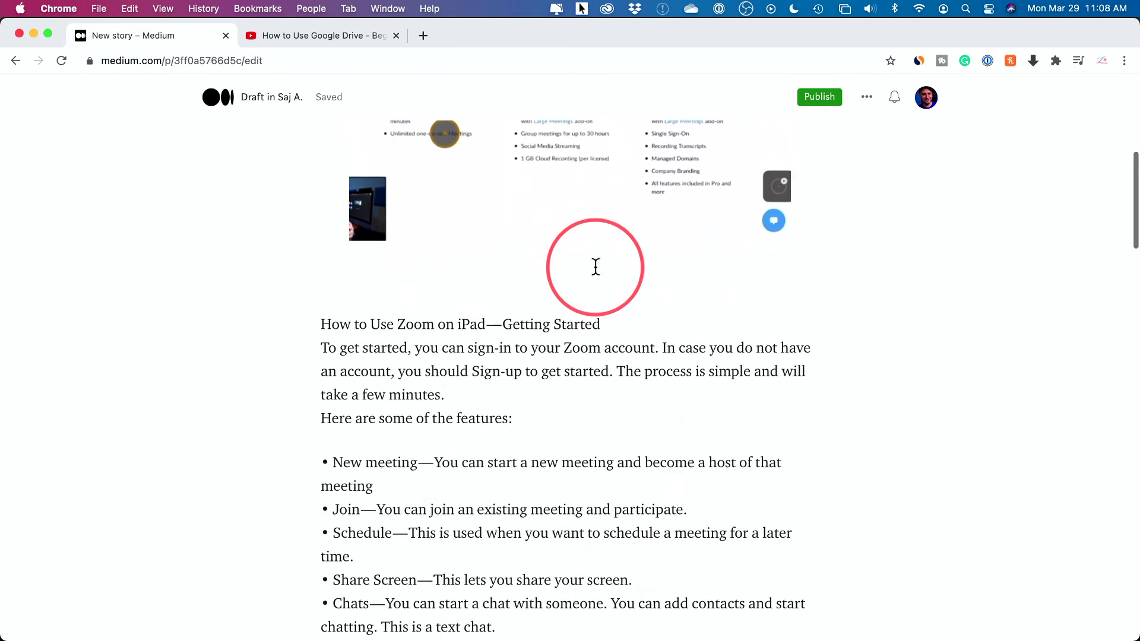
pyautogui.scroll(-3, 595, 266)
pyautogui.moveTo(320, 187); pyautogui.dragTo(680, 182)
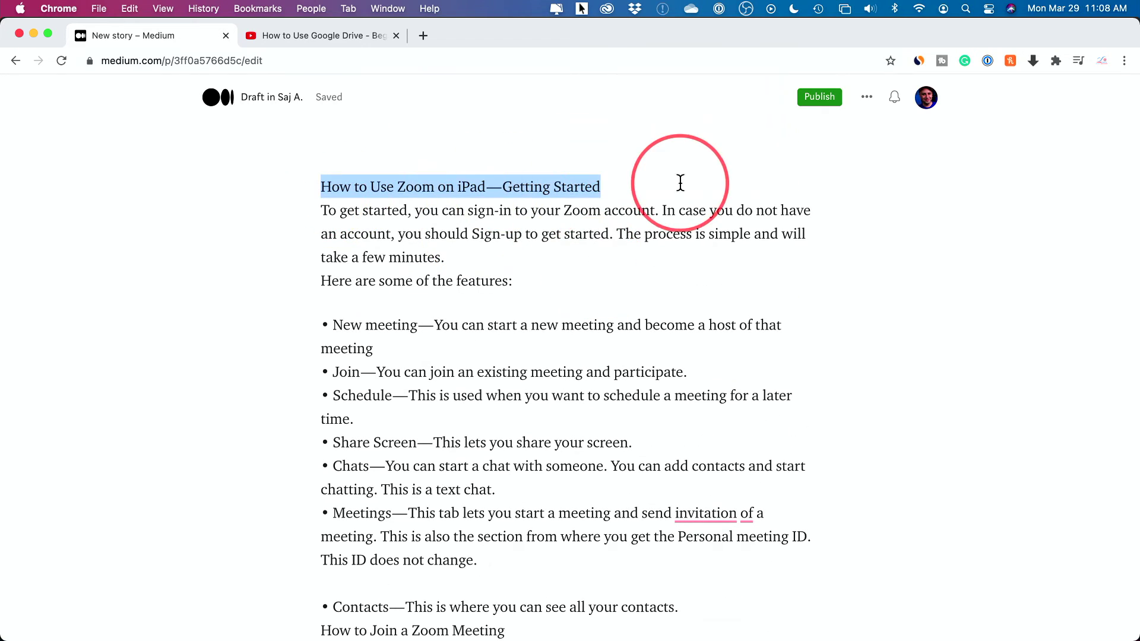
pyautogui.click(385, 157)
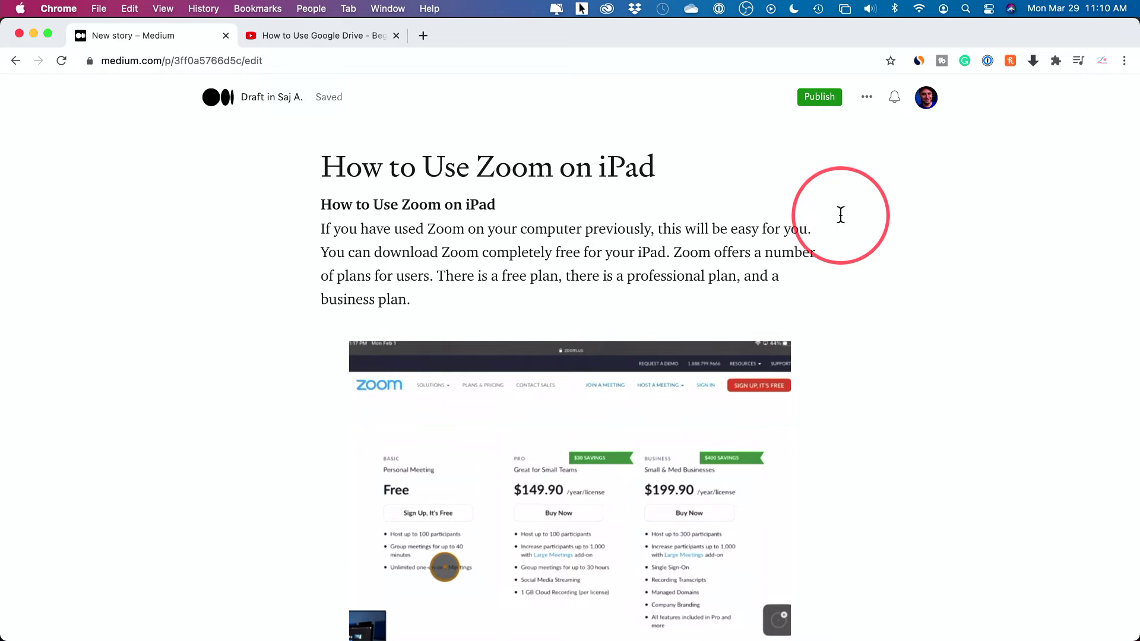
pyautogui.click(867, 100)
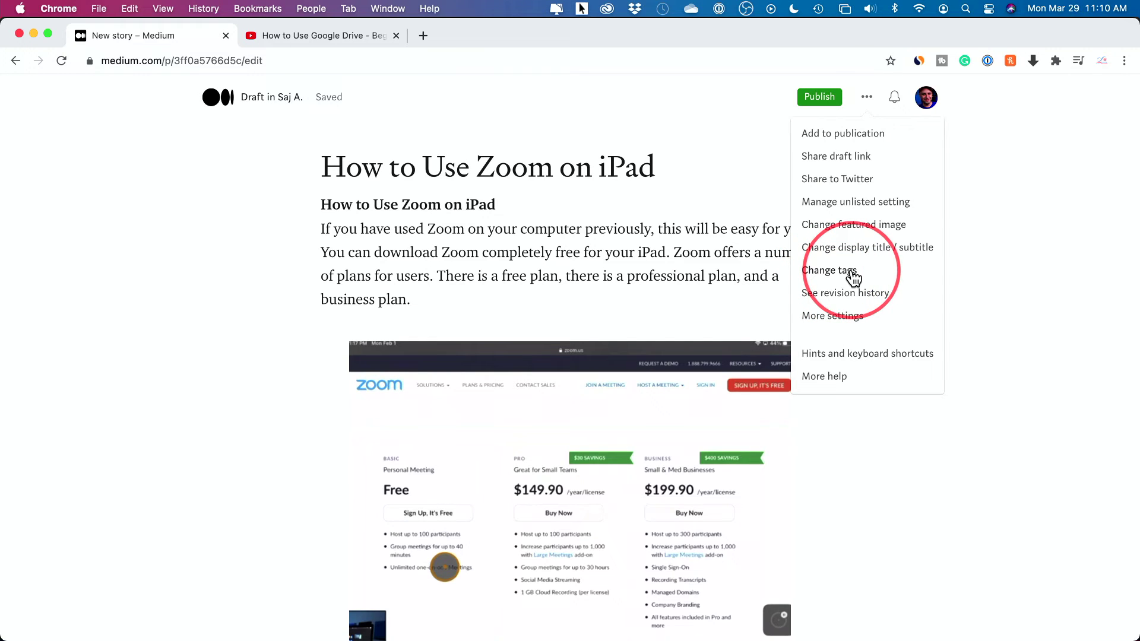
pyautogui.click(877, 355)
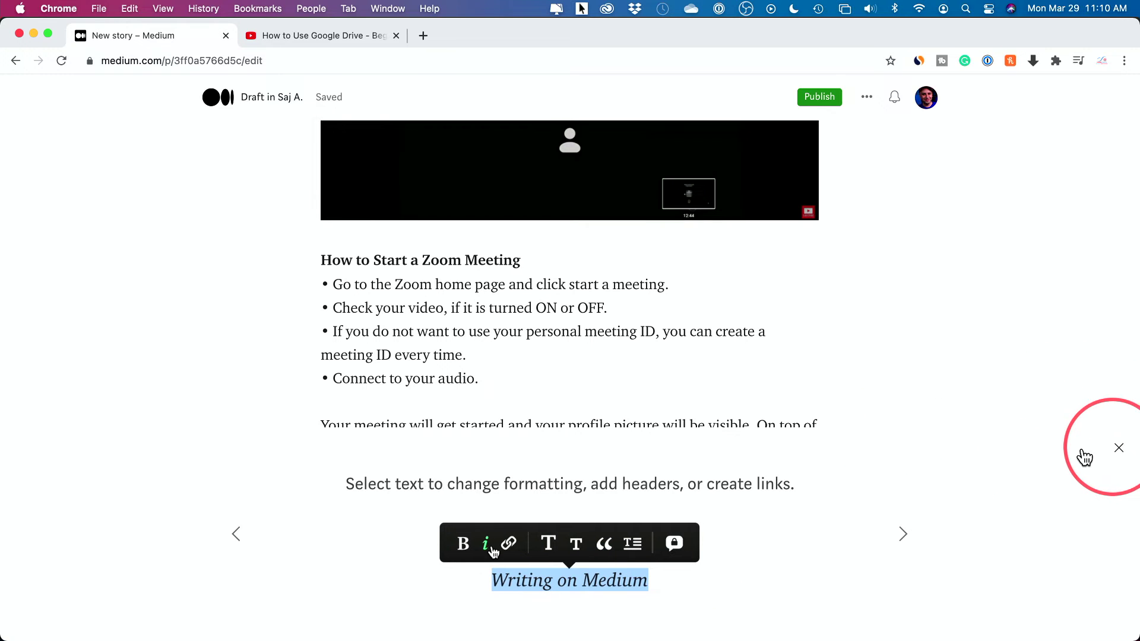
pyautogui.click(1119, 447)
pyautogui.scroll(-10, 835, 300)
pyautogui.scroll(3, 835, 300)
pyautogui.scroll(-15, 835, 300)
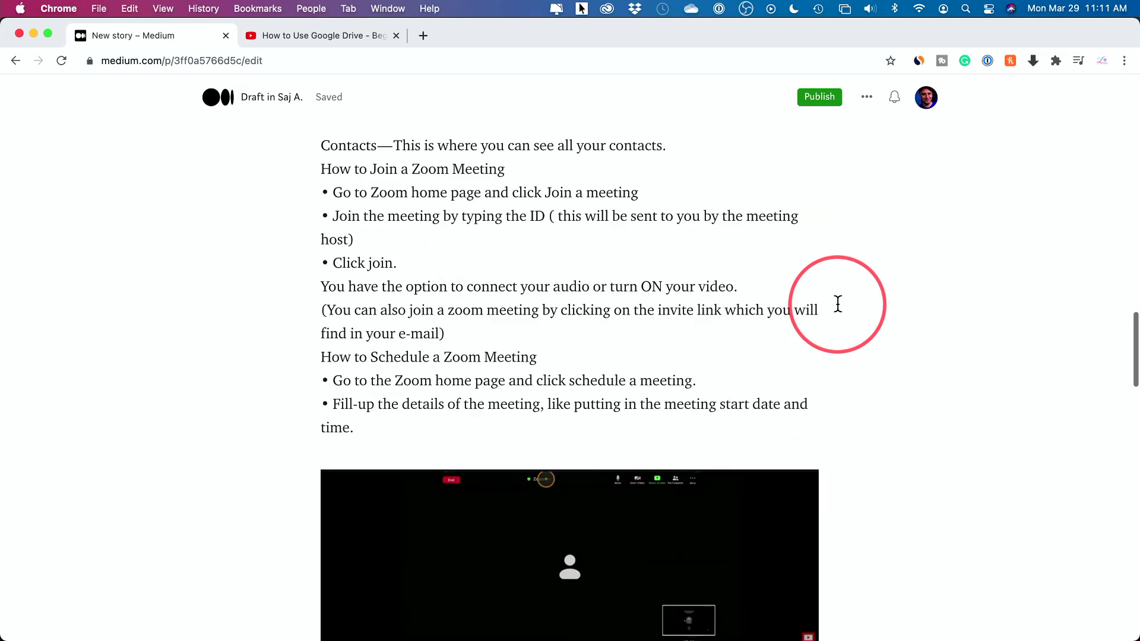
pyautogui.scroll(5, 837, 303)
pyautogui.scroll(10, 837, 304)
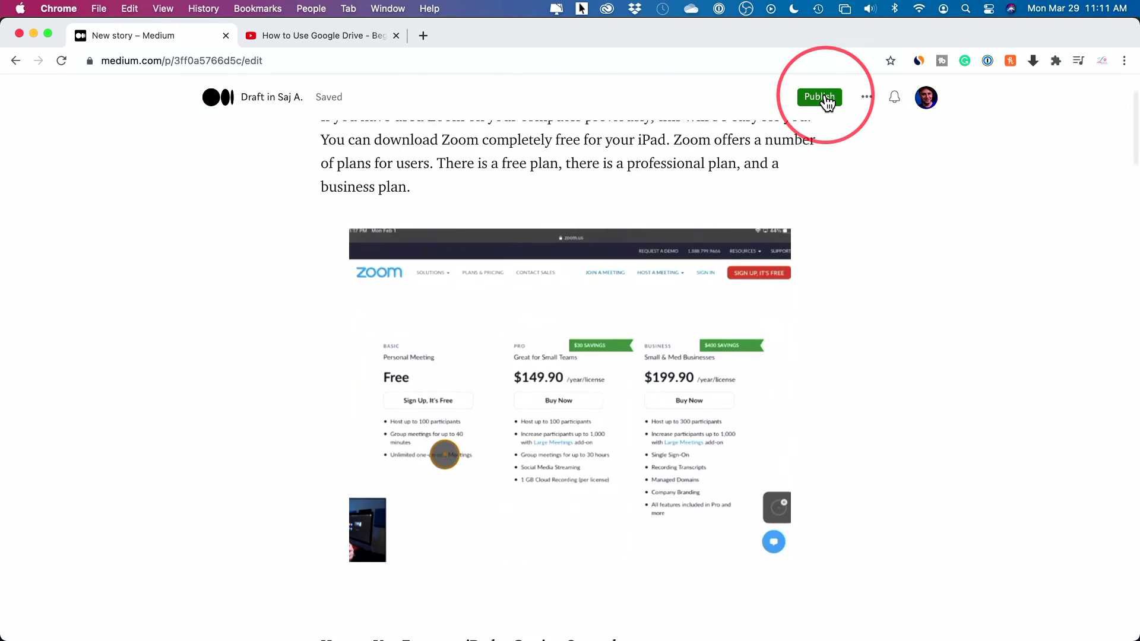
# - Continue past the earnings notice to publish, choosing the Zoom app-icons screenshot as preview image
pyautogui.click(826, 99)
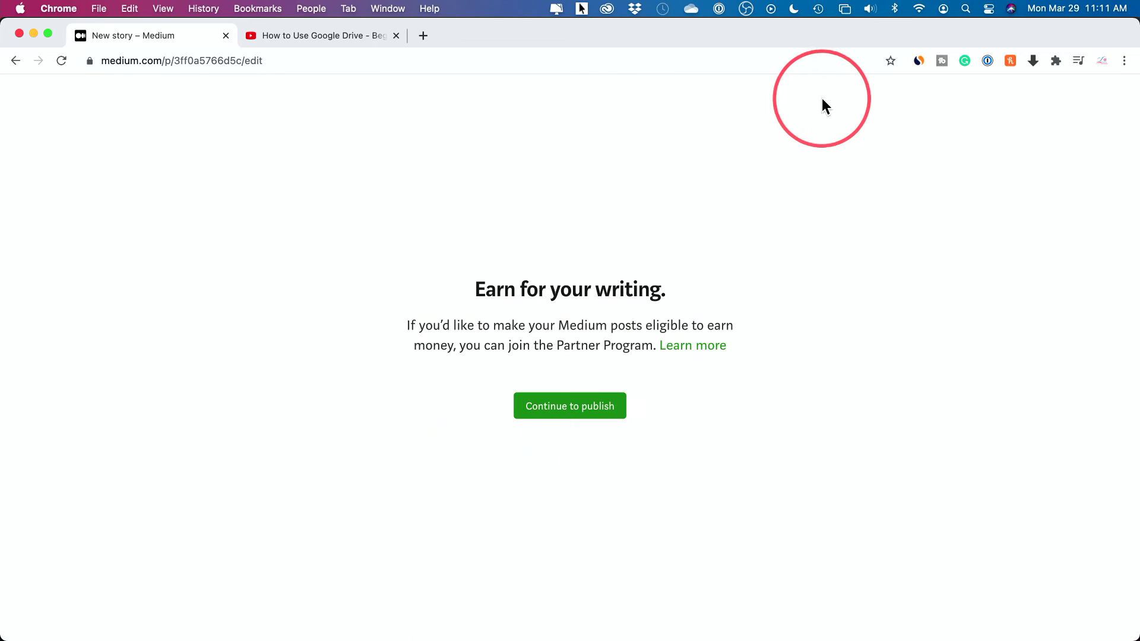
pyautogui.click(597, 425)
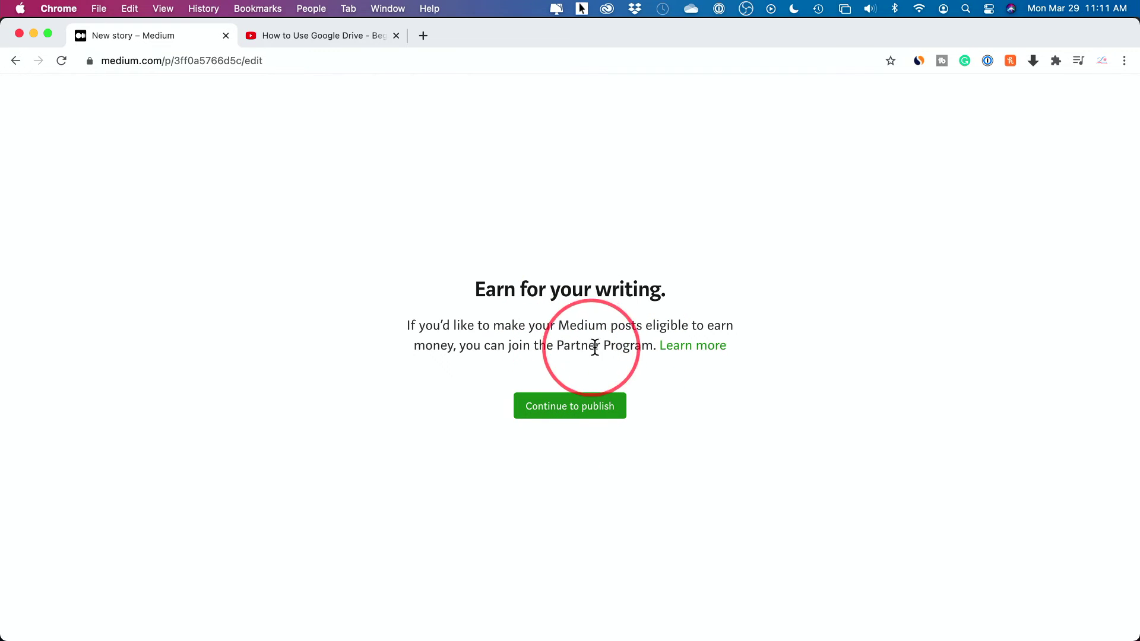
pyautogui.click(563, 408)
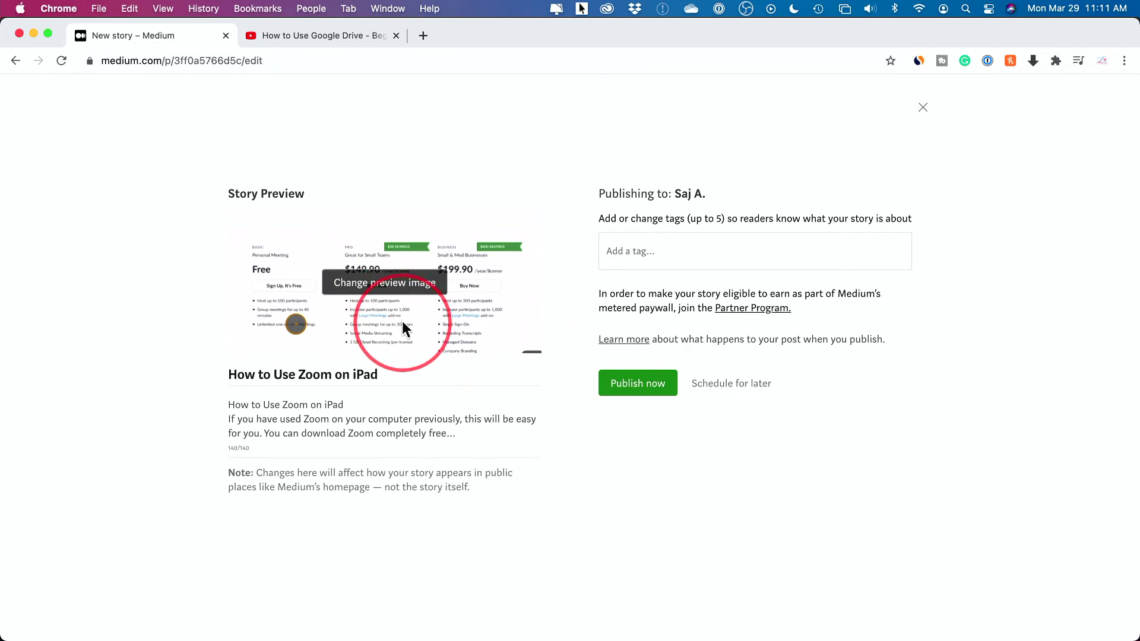
pyautogui.click(375, 286)
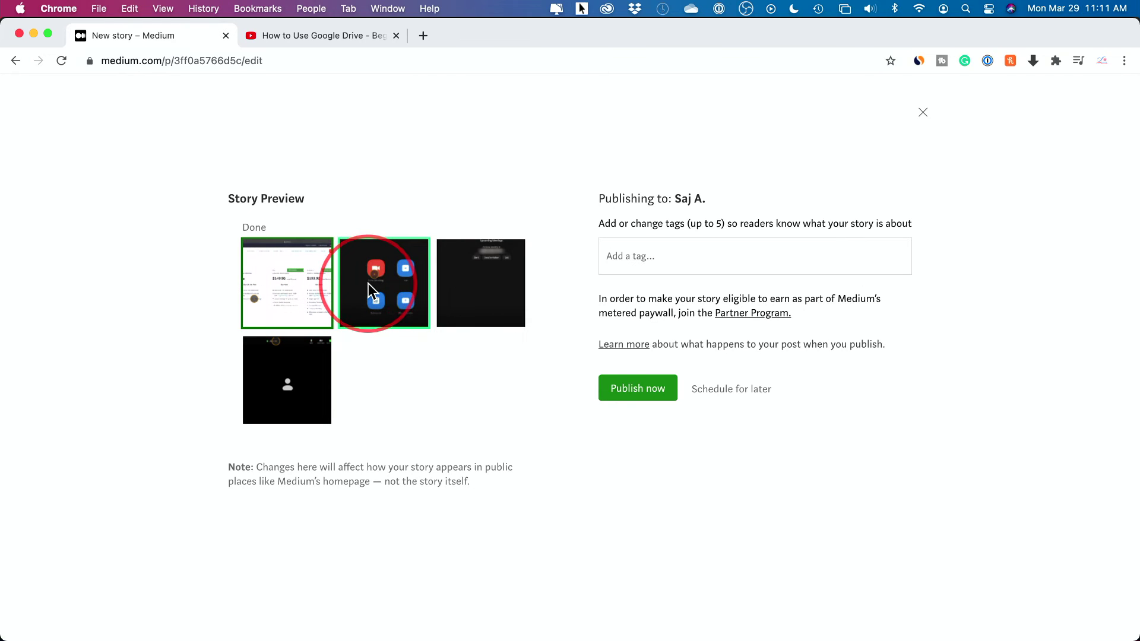
pyautogui.click(372, 299)
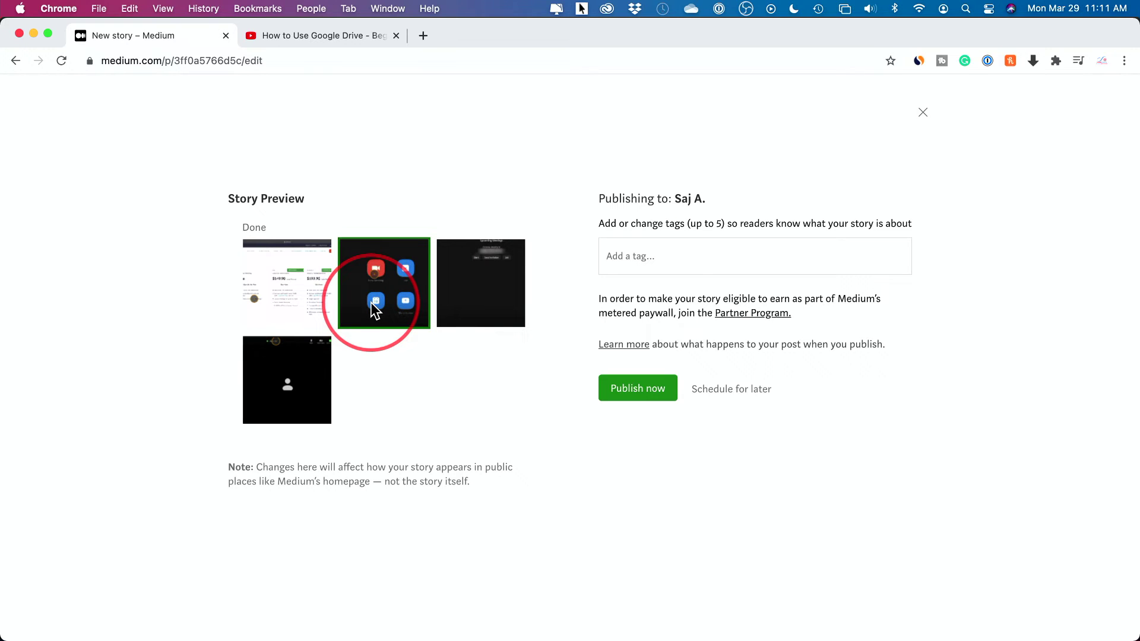
pyautogui.click(690, 251)
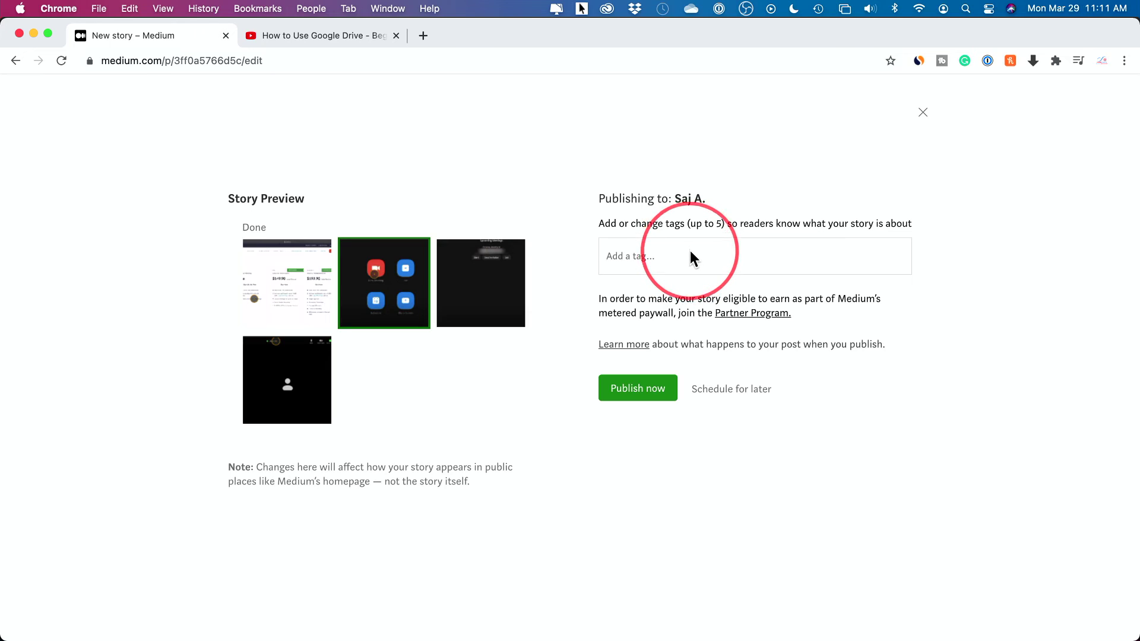
# - Tag the story zoom, Video Conferencing and business, then publish it now
pyautogui.write('zoom')
pyautogui.press('Return')
pyautogui.write('video ')
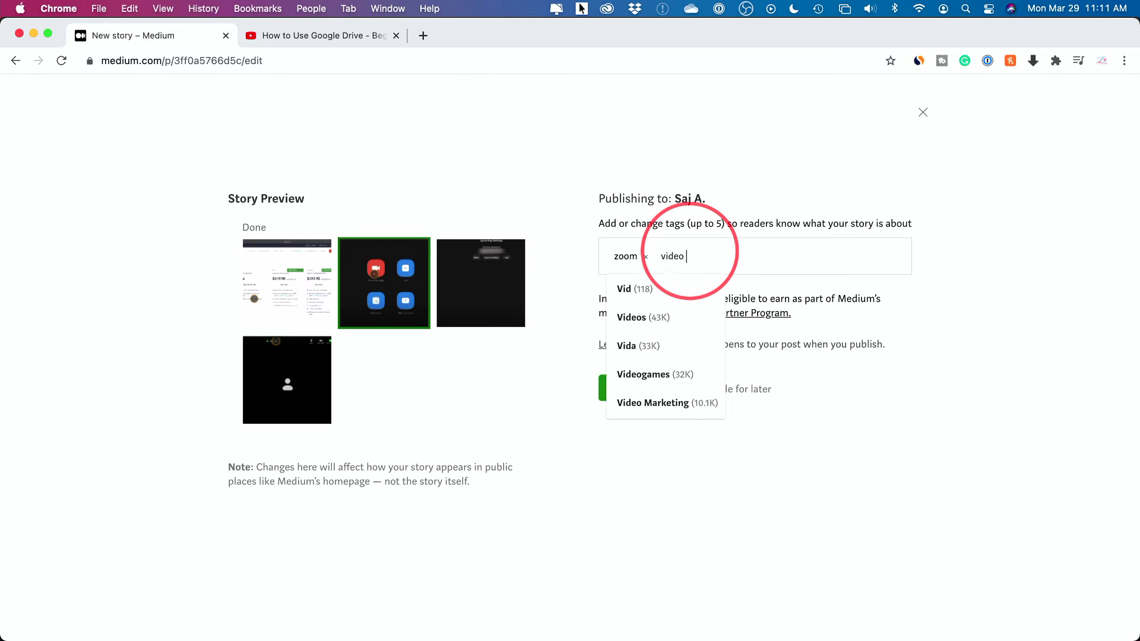
pyautogui.write('con')
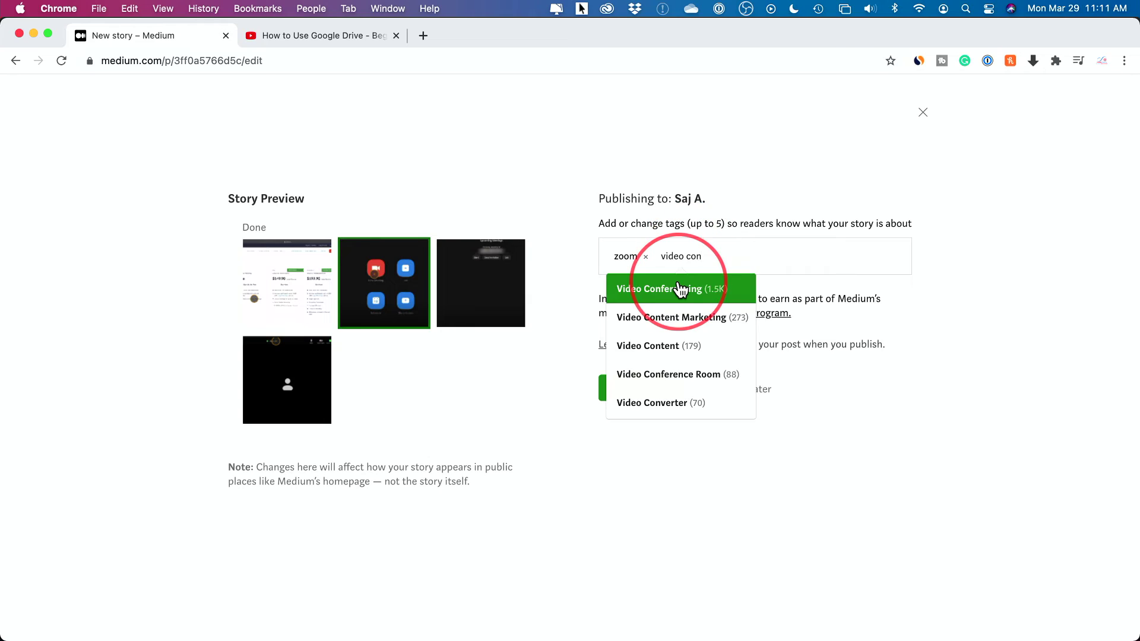
pyautogui.click(683, 288)
pyautogui.write('business')
pyautogui.press('Return')
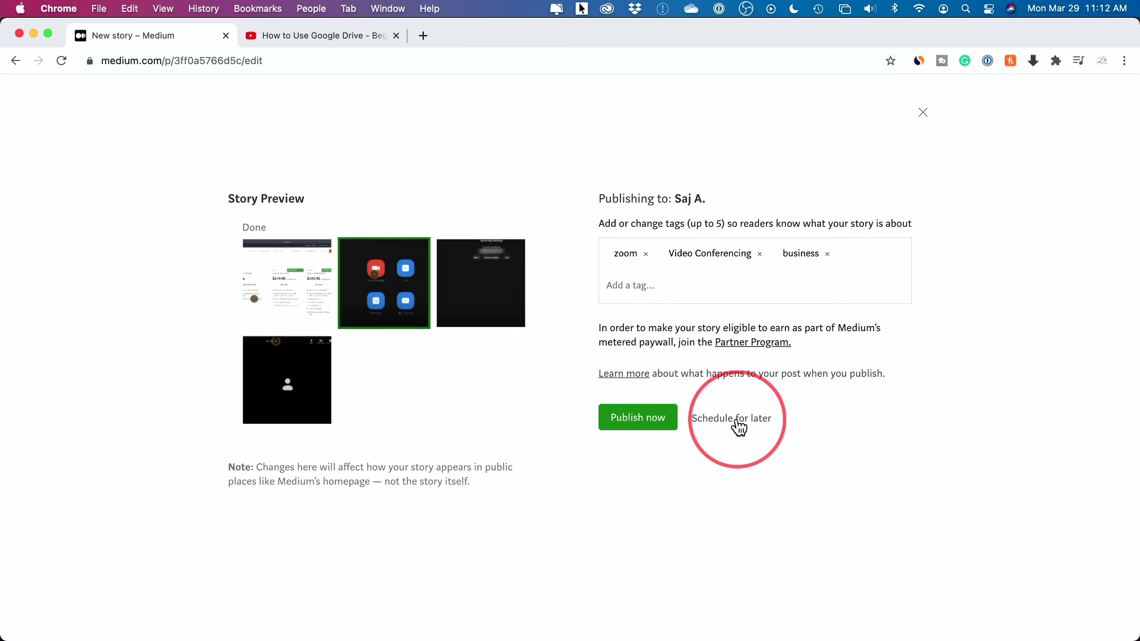
pyautogui.click(658, 422)
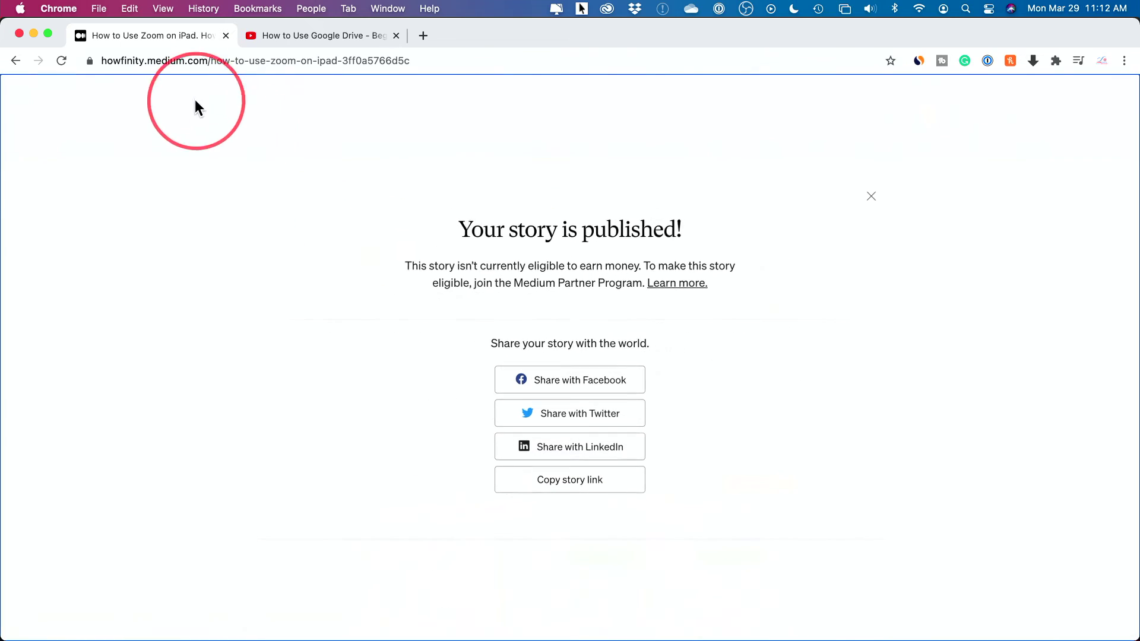
# - Close the published confirmation and view the Published list under Your stories
pyautogui.click(870, 200)
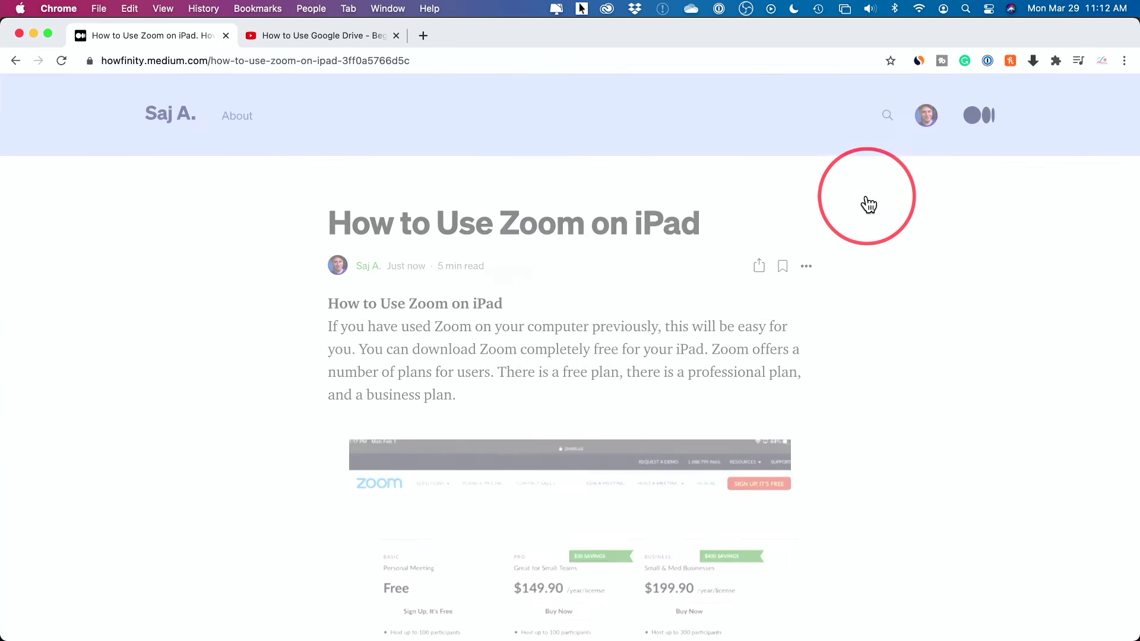
pyautogui.click(928, 118)
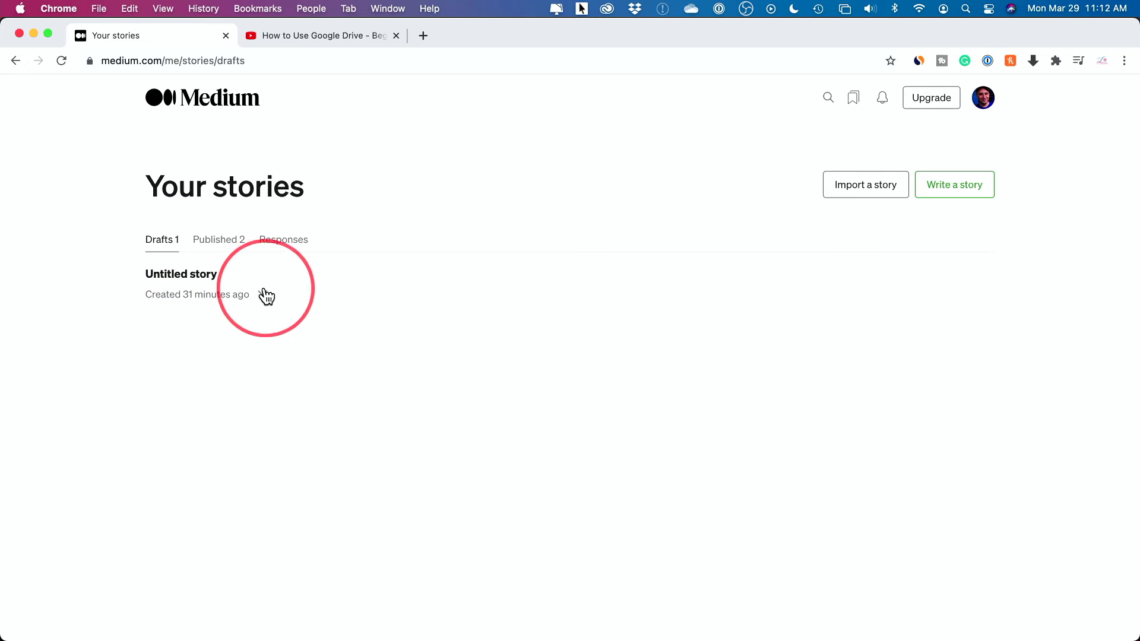
pyautogui.click(212, 242)
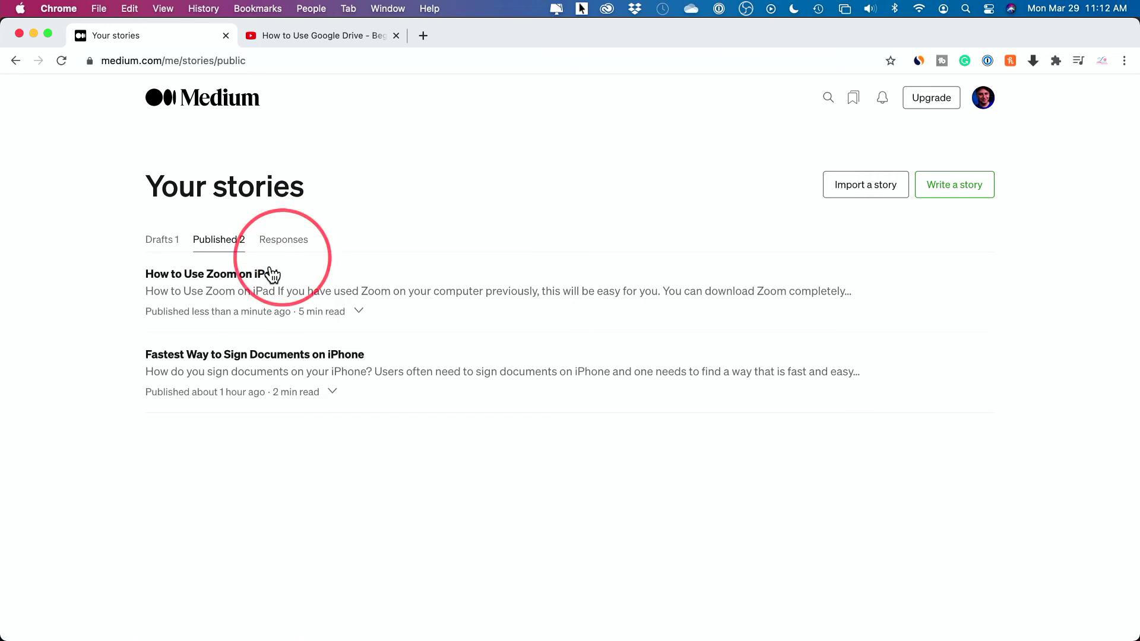
# - Open the published 'How to Use Zoom on iPad' article and read through it
pyautogui.click(217, 279)
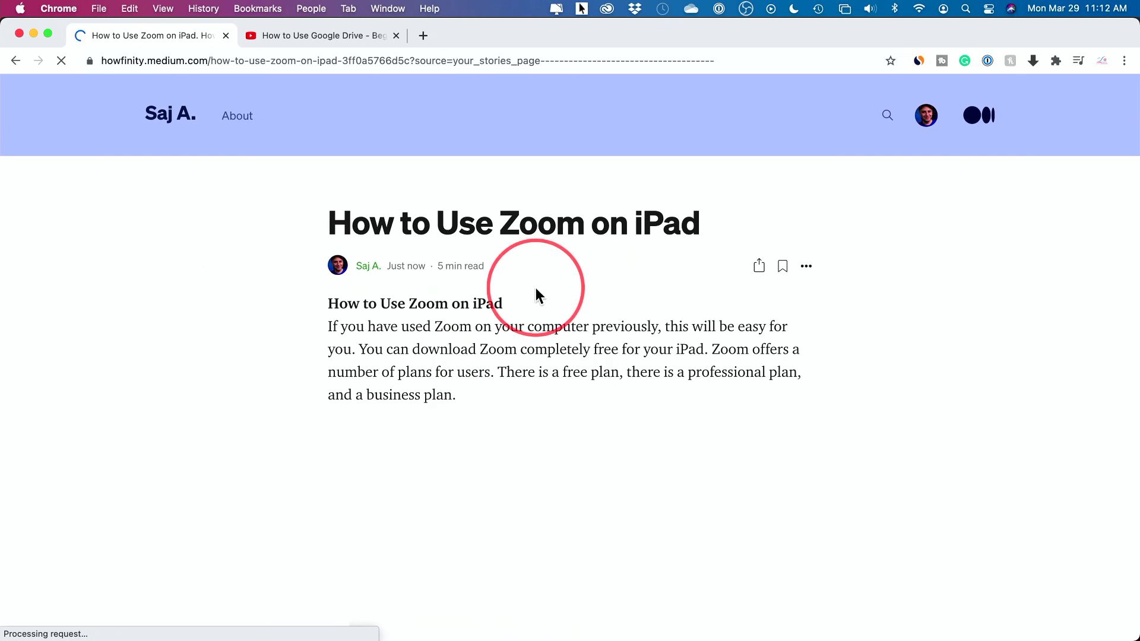
pyautogui.scroll(-15, 258, 297)
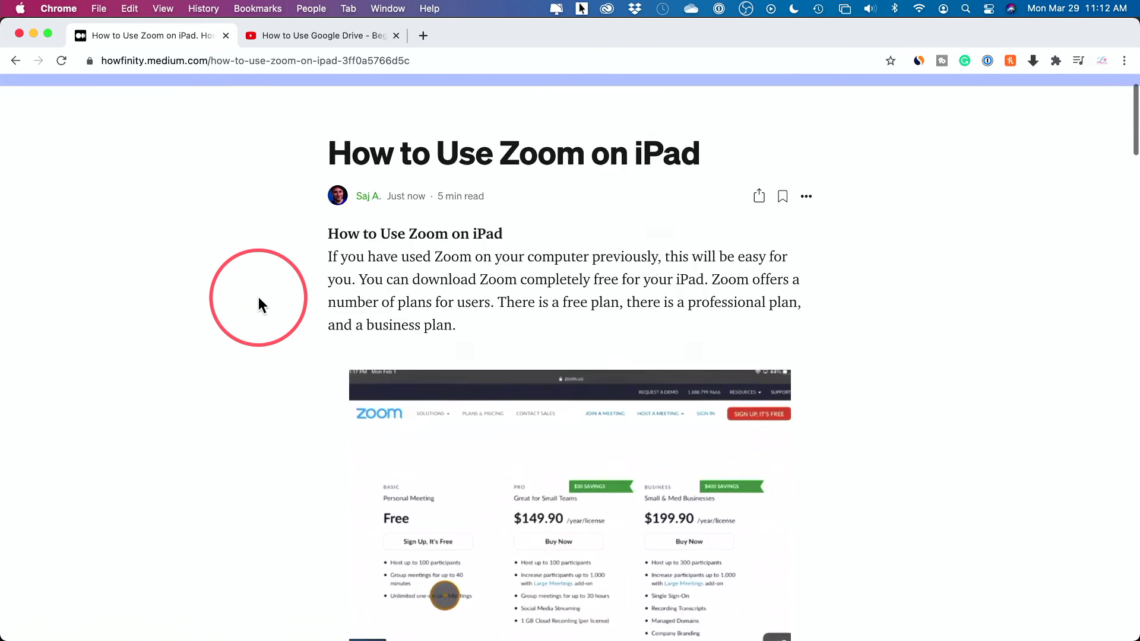
pyautogui.scroll(-20, 258, 305)
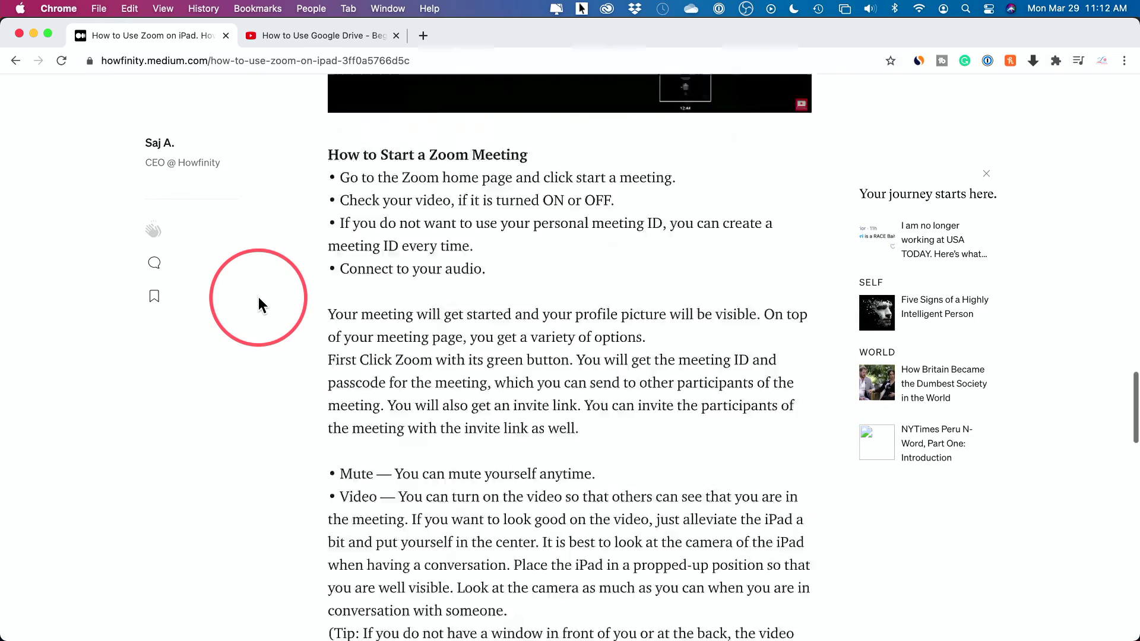
pyautogui.scroll(-10, 258, 305)
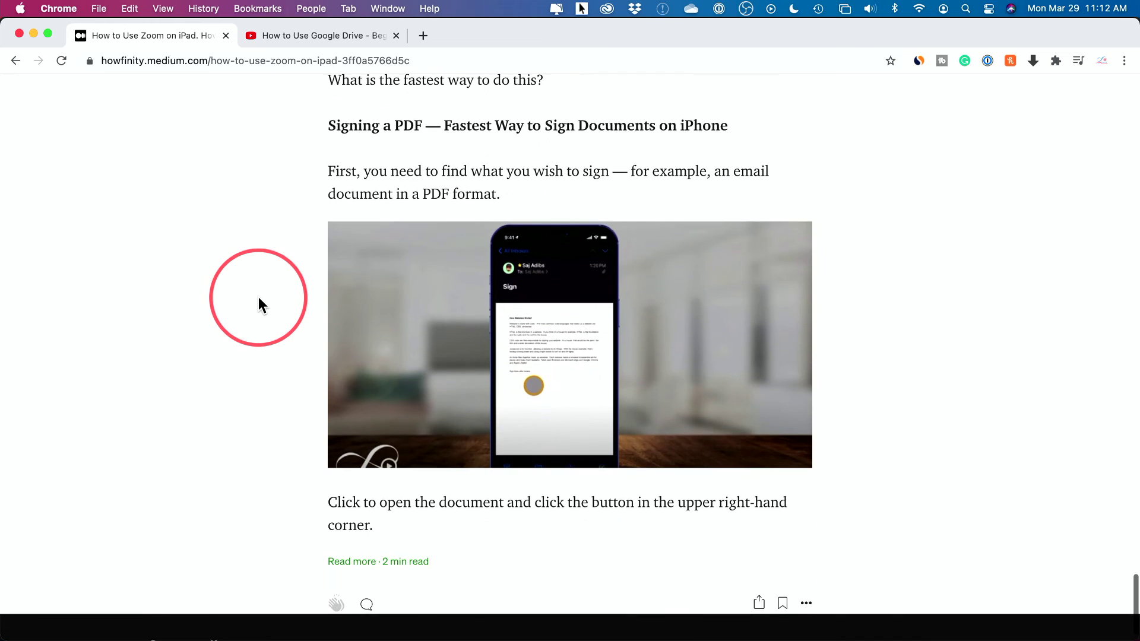
pyautogui.scroll(-3, 259, 297)
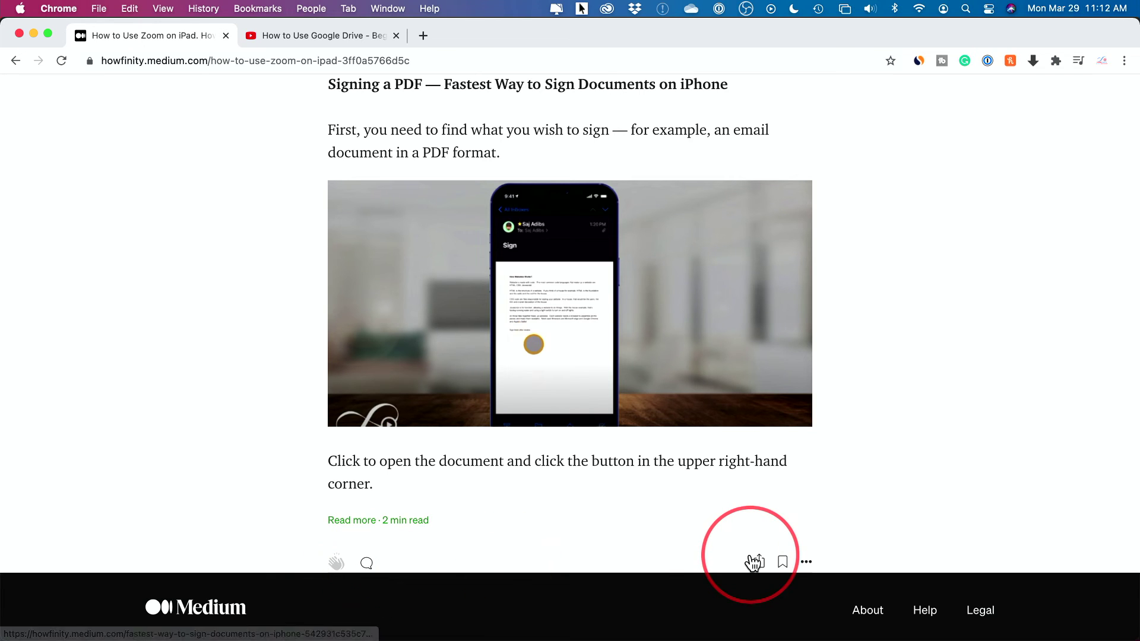
pyautogui.click(806, 563)
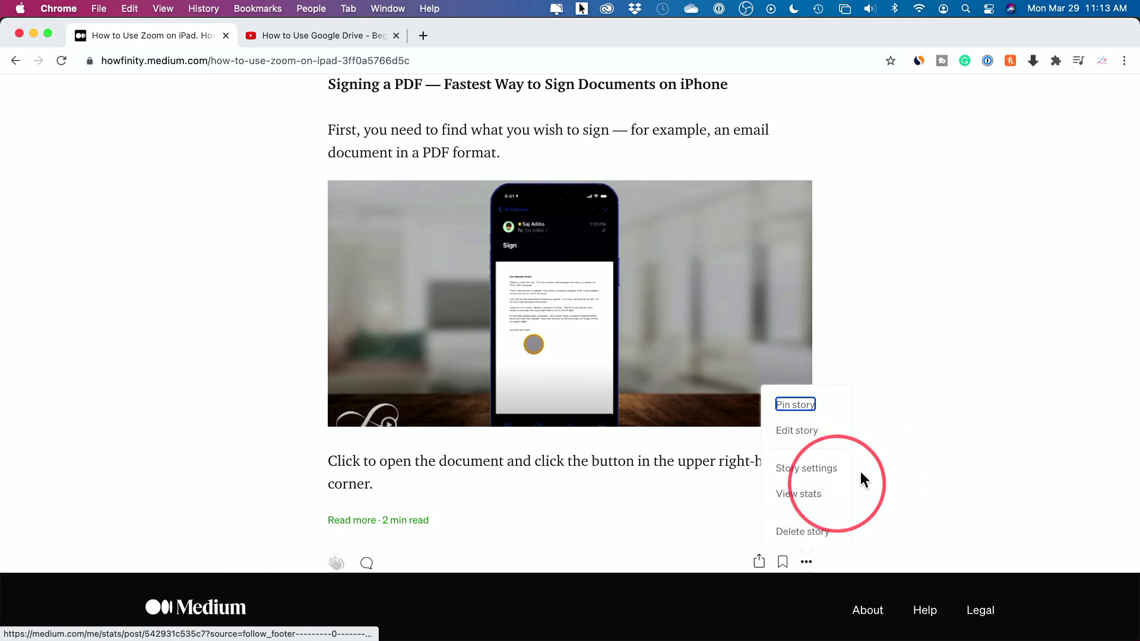
pyautogui.click(893, 454)
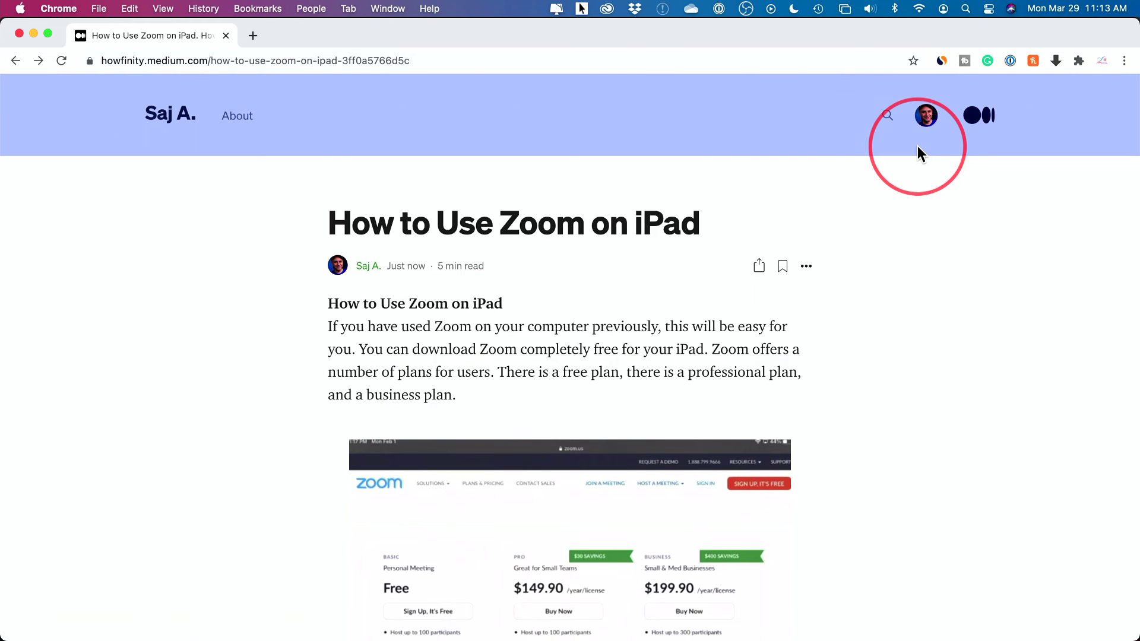
# - Start joining the Medium Partner Program and agree to its Terms of Service
pyautogui.click(927, 114)
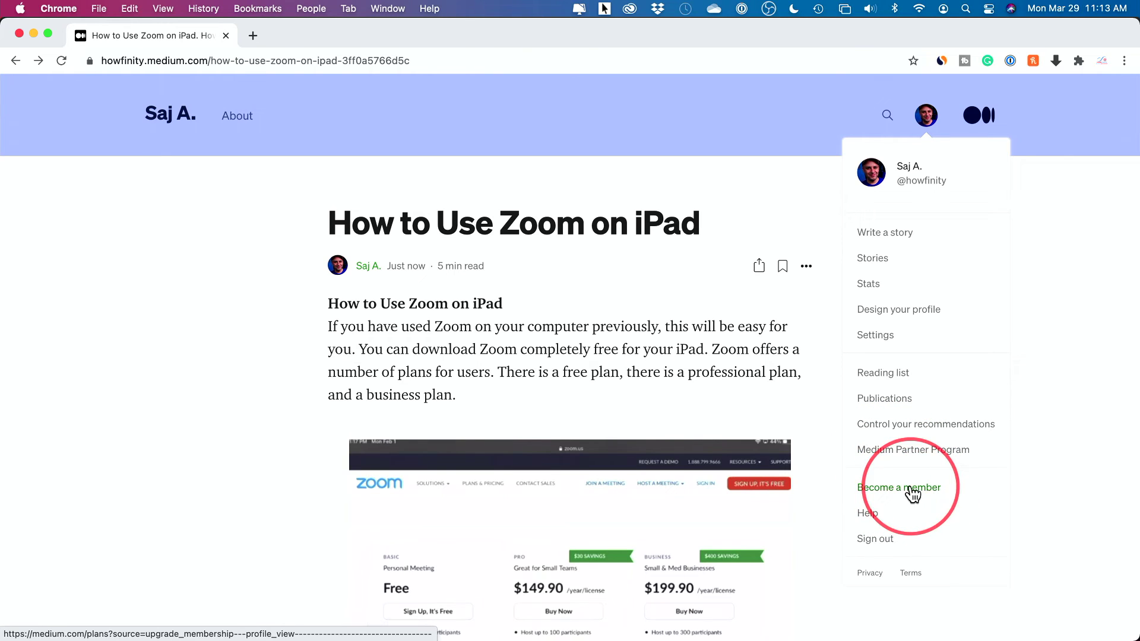
pyautogui.click(891, 456)
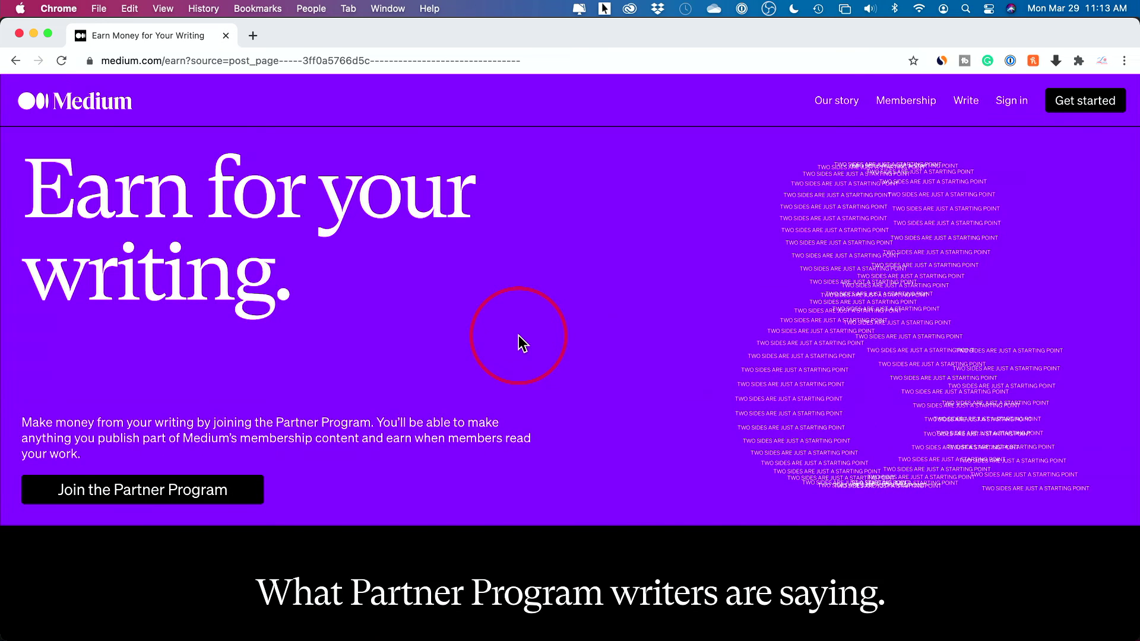
pyautogui.click(114, 493)
pyautogui.scroll(-1, 387, 265)
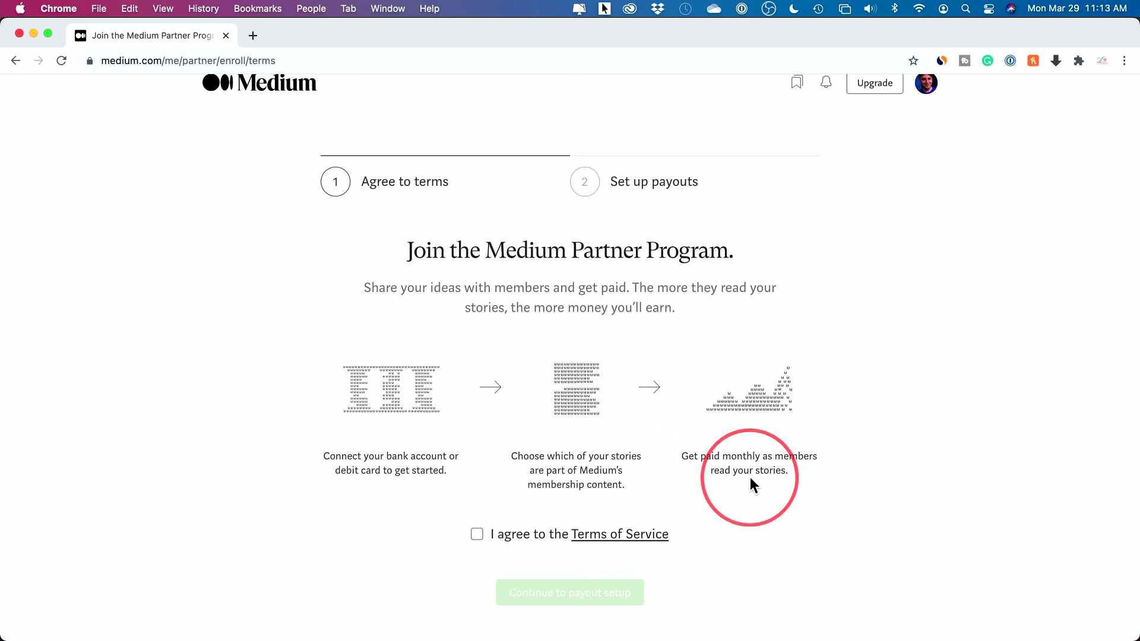
pyautogui.click(477, 534)
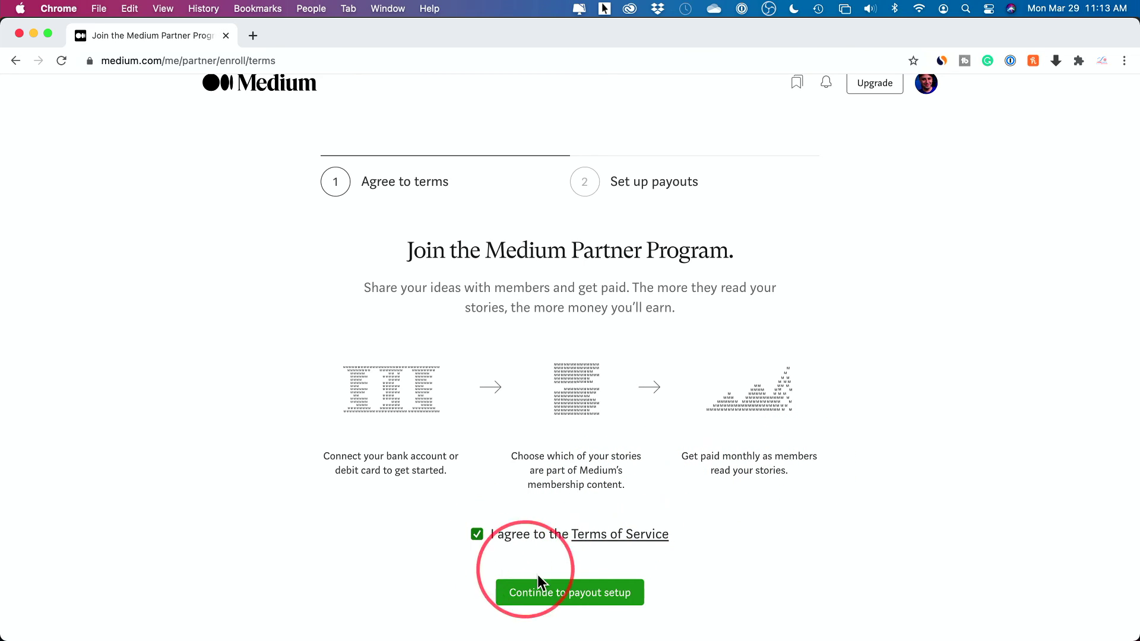
# - Continue to payout setup, skip the tax forms, and view the Partner Program earnings dashboard
pyautogui.click(560, 578)
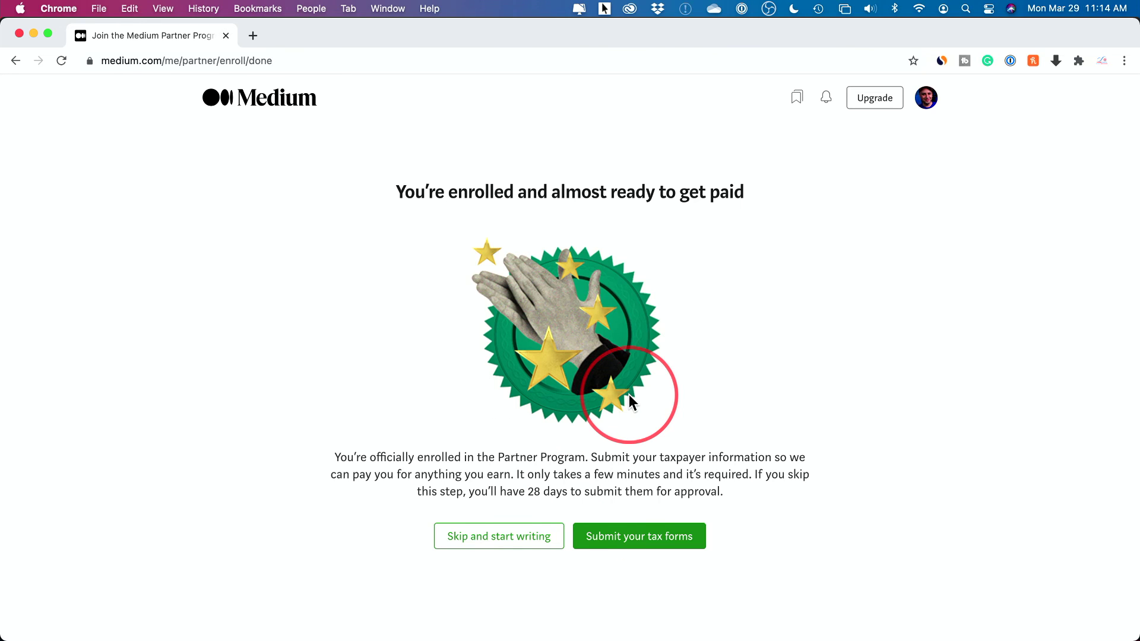
pyautogui.click(509, 542)
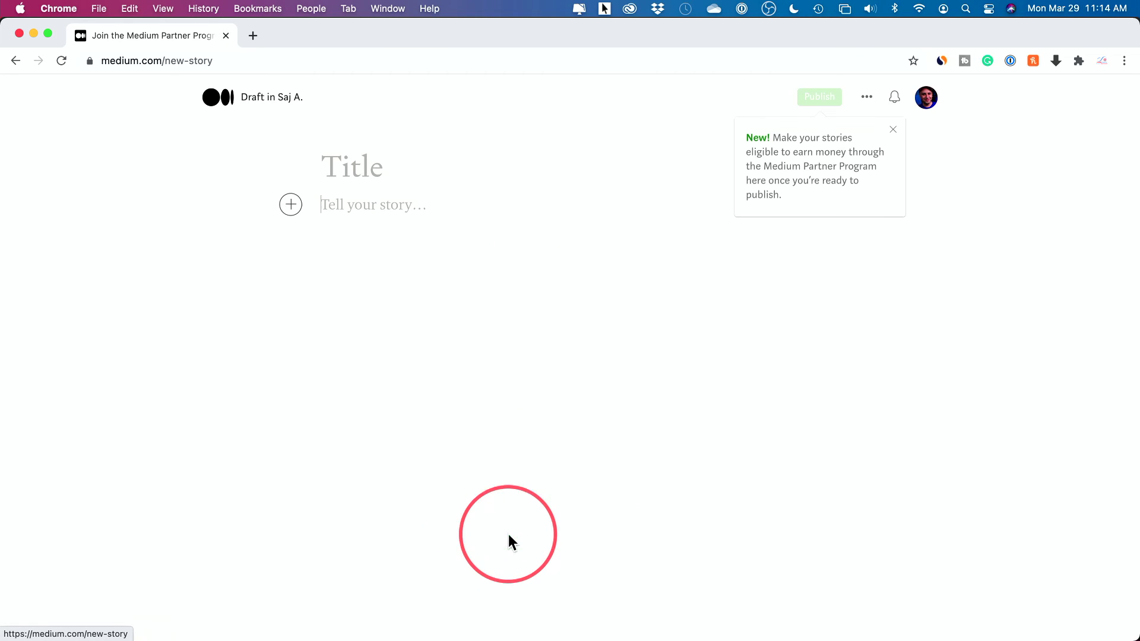
pyautogui.click(892, 130)
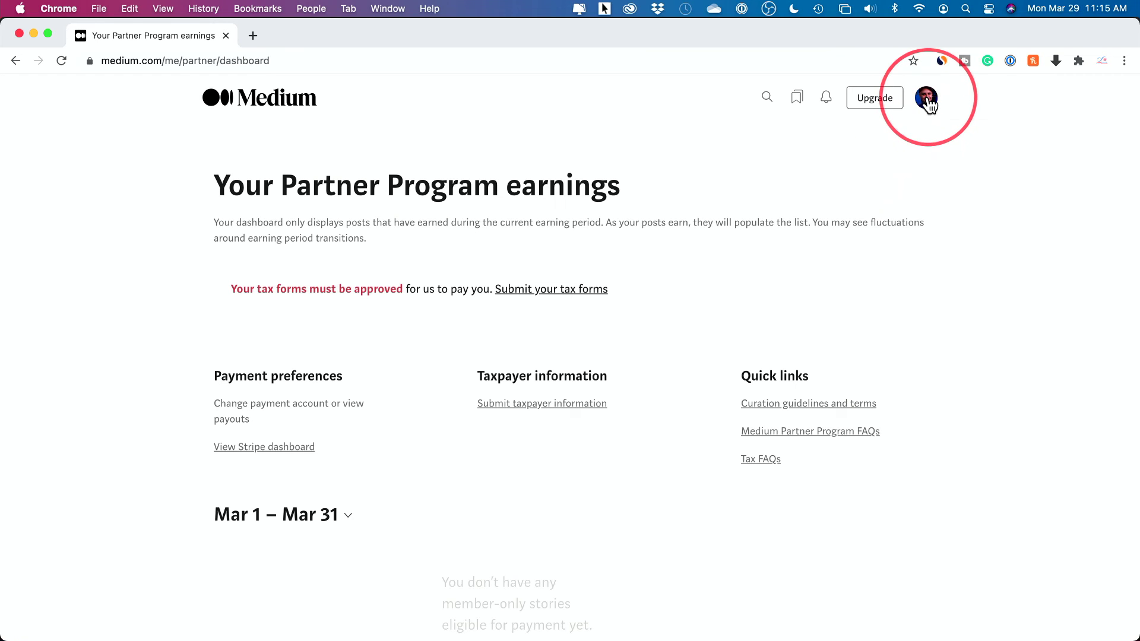
pyautogui.click(929, 106)
pyautogui.click(884, 439)
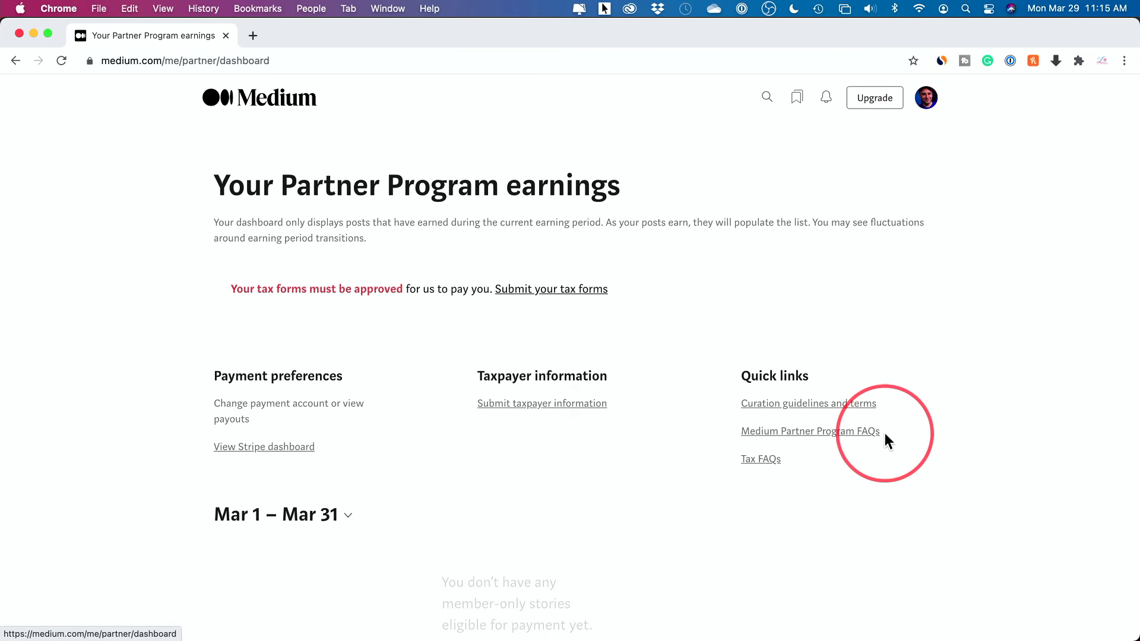
pyautogui.scroll(-2, 181, 331)
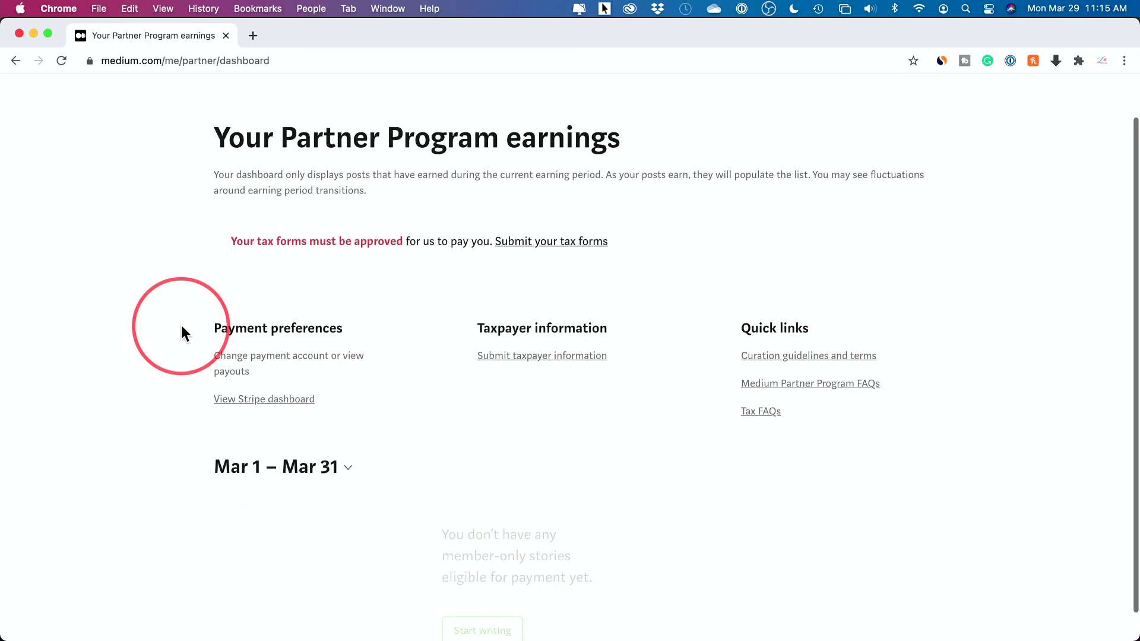
pyautogui.scroll(3, 181, 332)
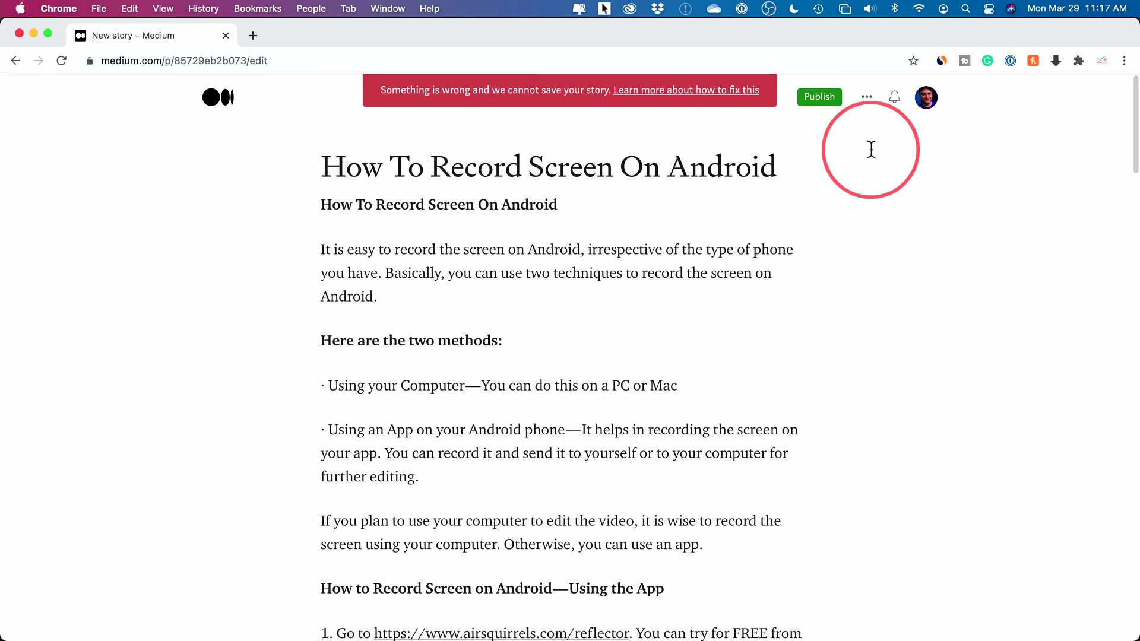
# - Open the Android story's publish options, keeping 'Meter my story' switched on
pyautogui.click(818, 101)
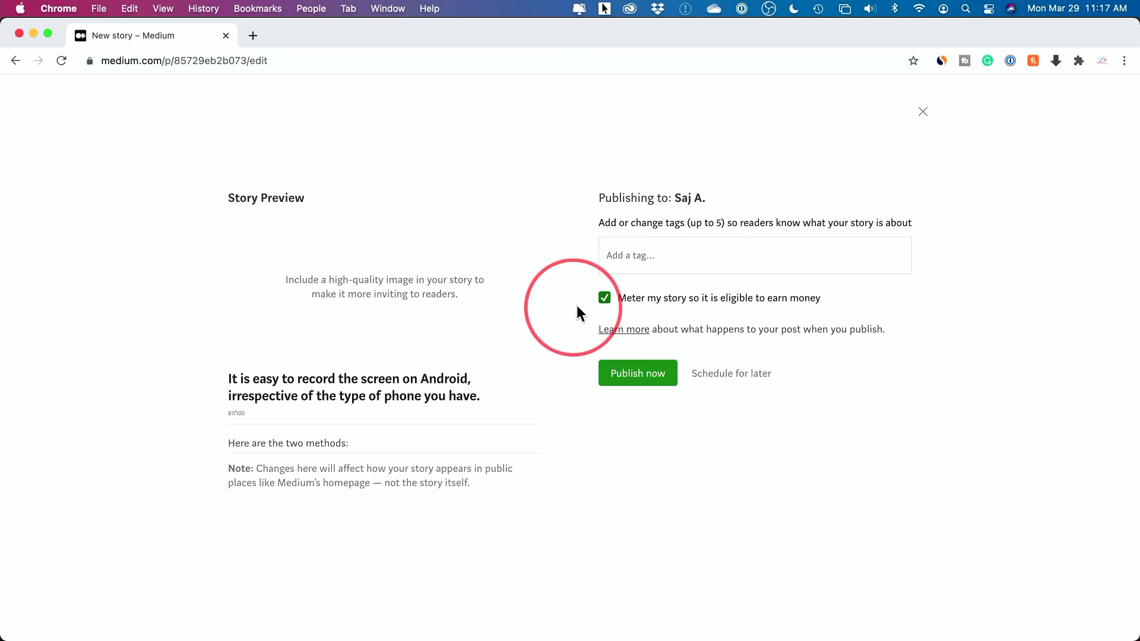
pyautogui.click(605, 298)
pyautogui.click(605, 298)
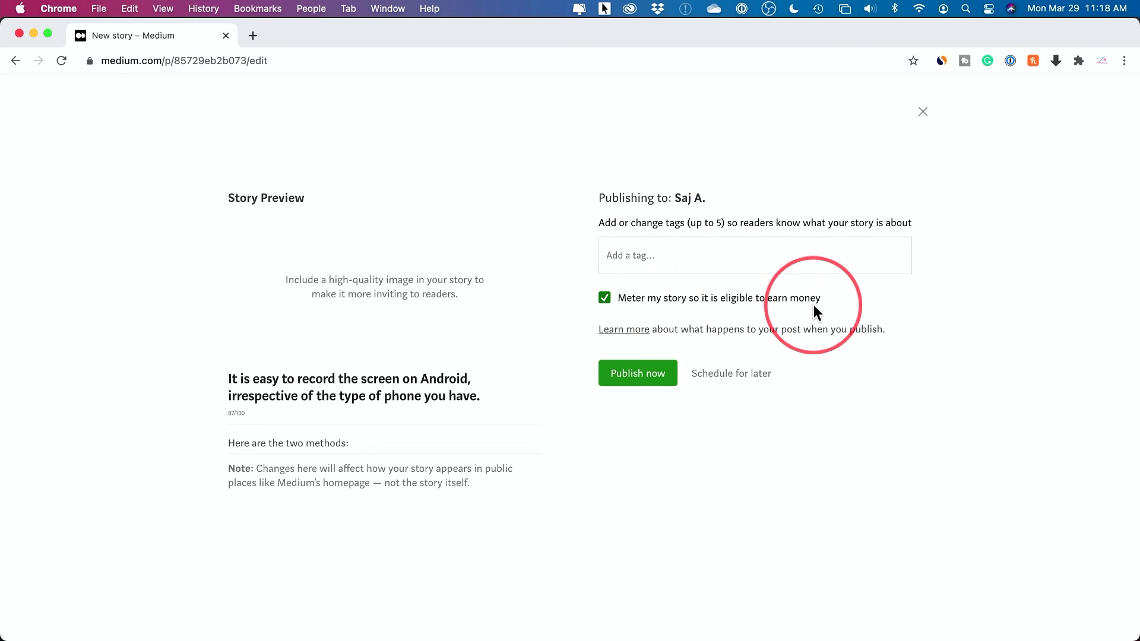